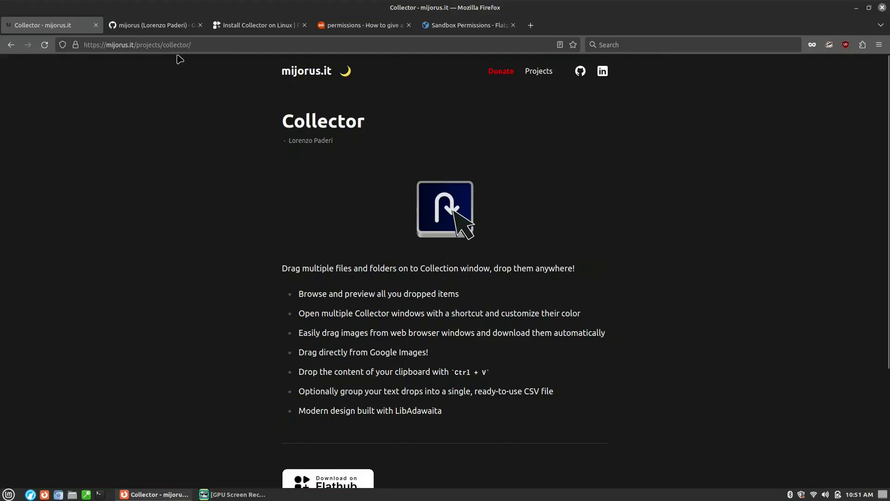
# - Review the feature list and the Flathub download option on the Collector project page
pyautogui.scroll(-4, 547, 121)
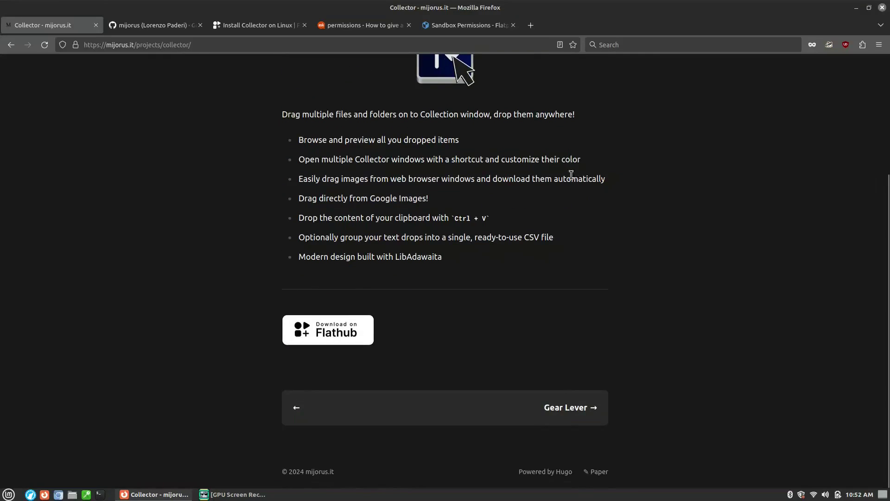
pyautogui.scroll(2, 575, 176)
pyautogui.scroll(2, 579, 180)
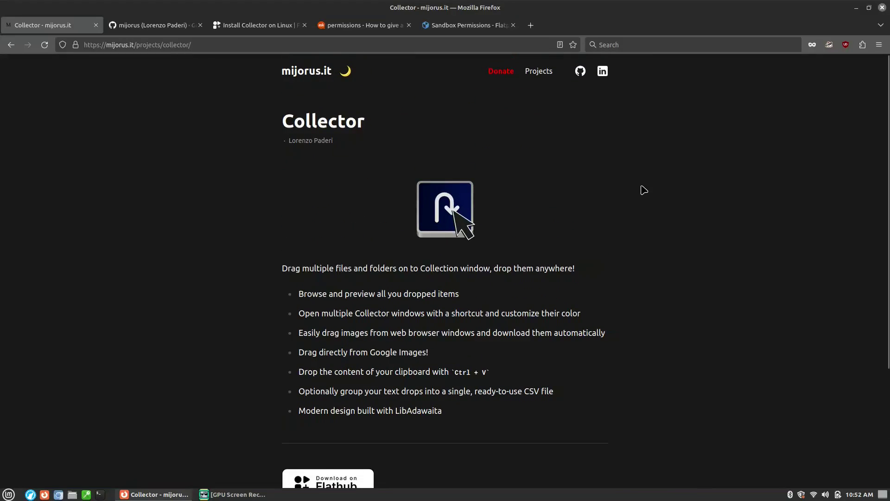
pyautogui.scroll(-2, 626, 225)
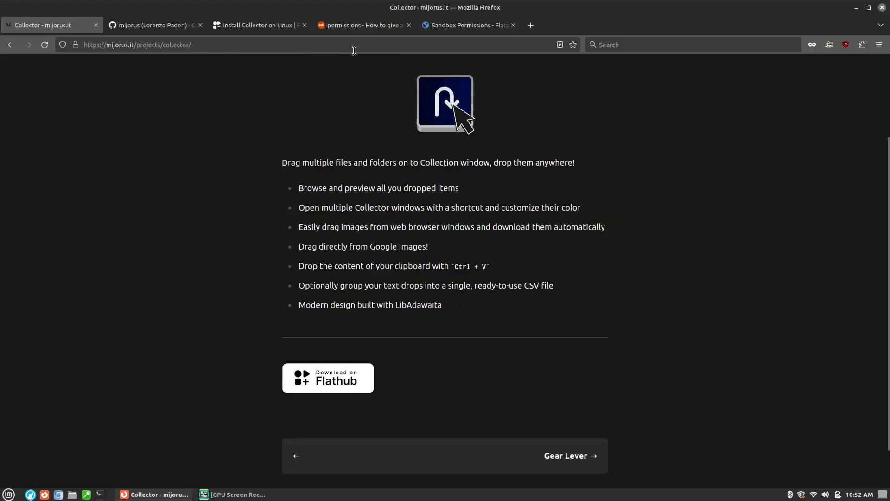
# - Open the collector repository from the developer's GitHub profile and examine its file list, README and install options
pyautogui.click(174, 28)
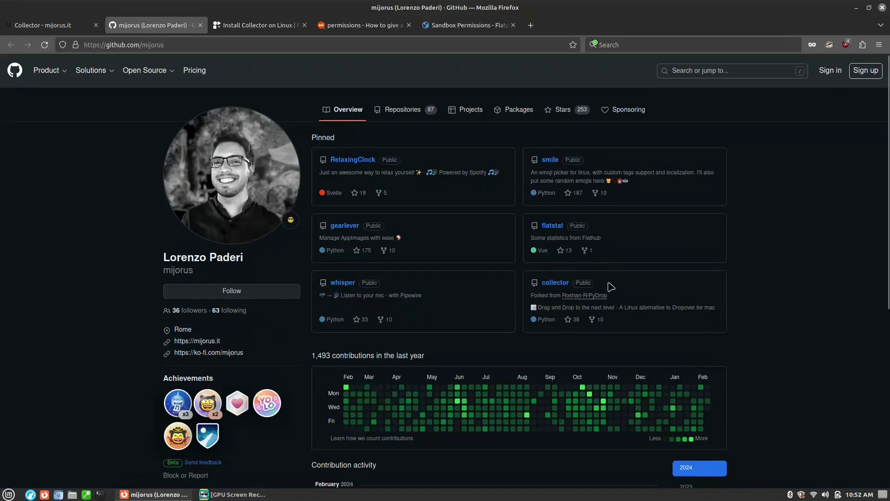
pyautogui.click(566, 283)
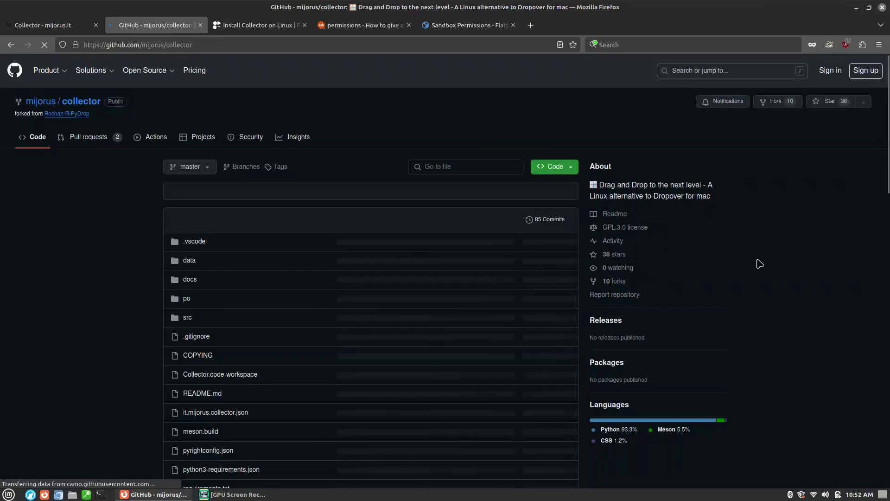
pyautogui.scroll(-13, 468, 314)
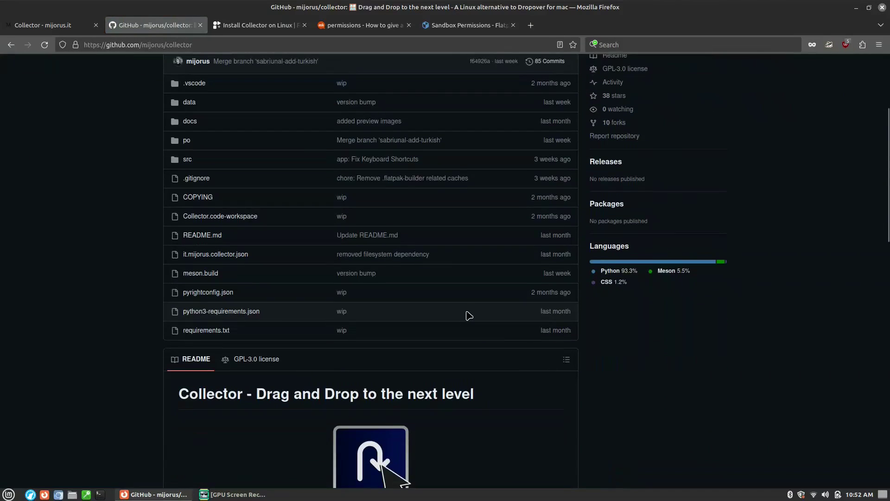
pyautogui.scroll(8, 468, 315)
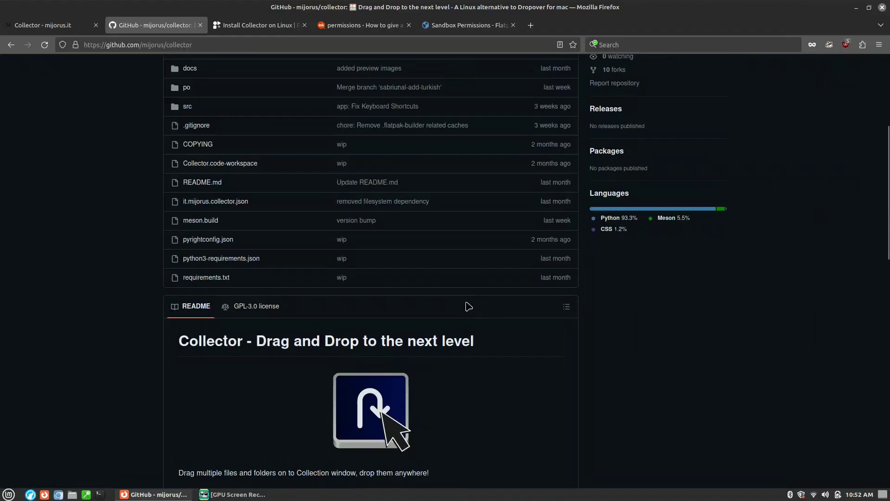
pyautogui.scroll(-12, 474, 294)
pyautogui.scroll(3, 472, 292)
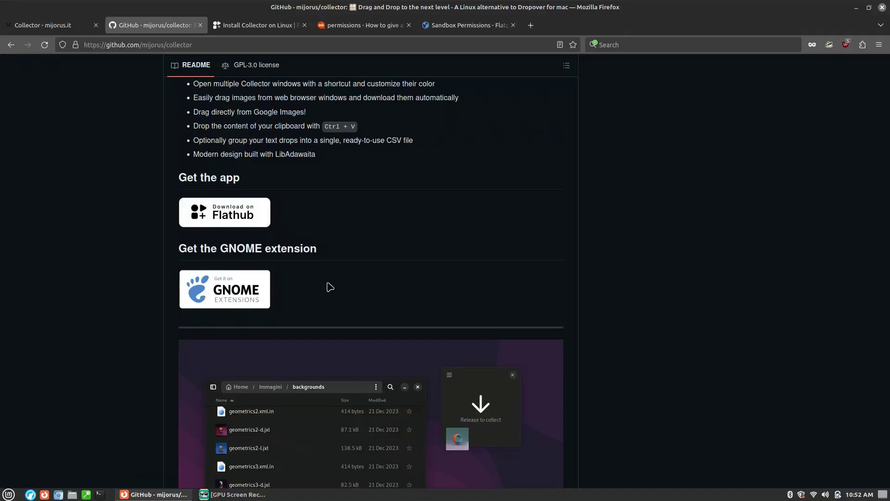
pyautogui.scroll(-5, 350, 294)
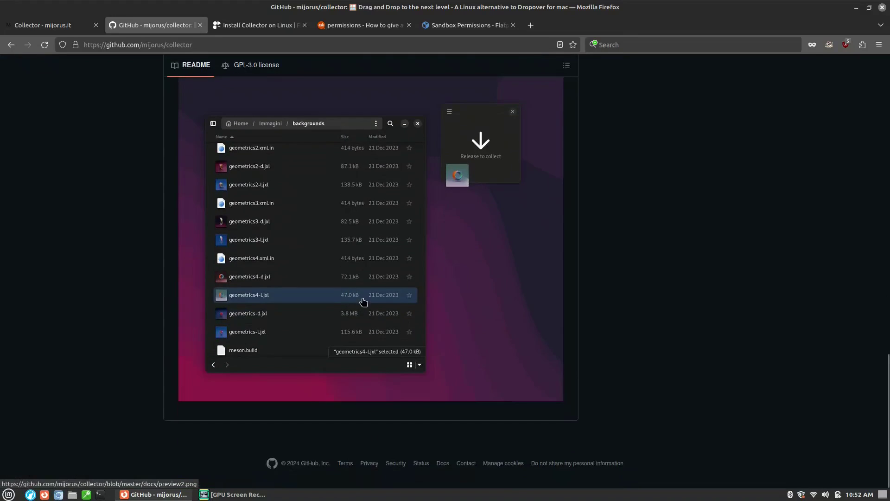
pyautogui.scroll(20, 363, 301)
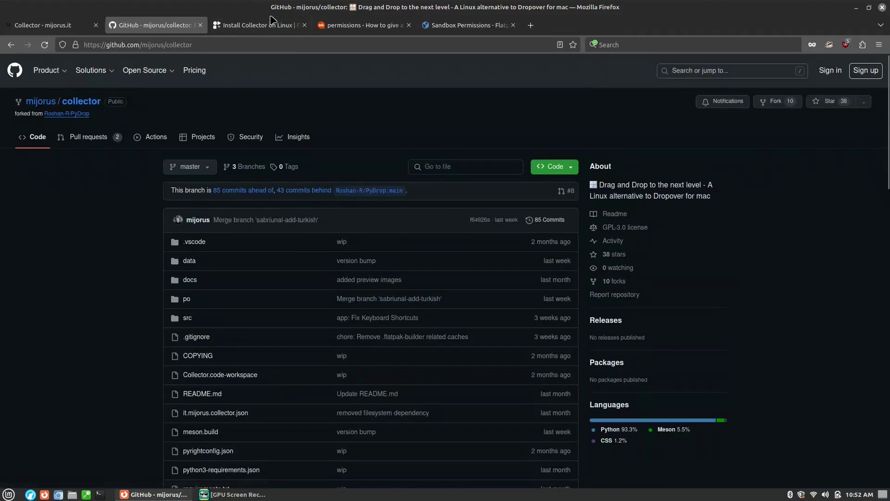
# - Show the manual install commands on Collector's Flathub page and highlight the app ID it.mijorus.collector
pyautogui.click(271, 22)
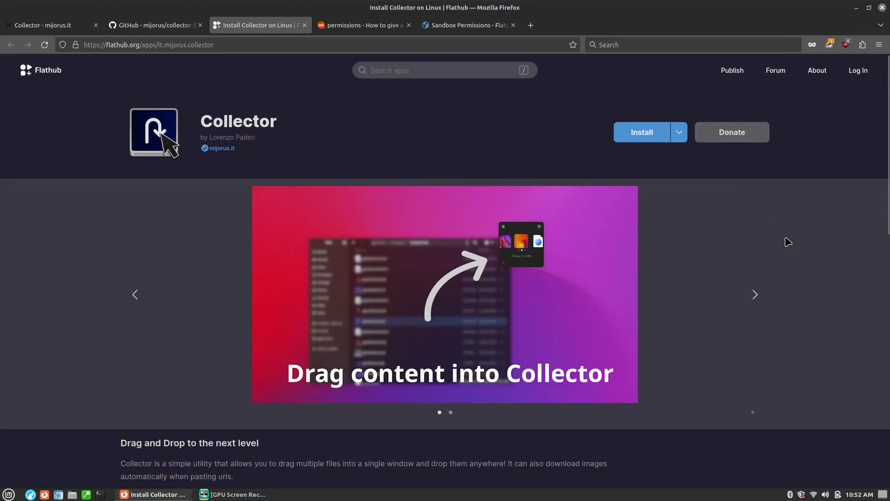
pyautogui.click(679, 133)
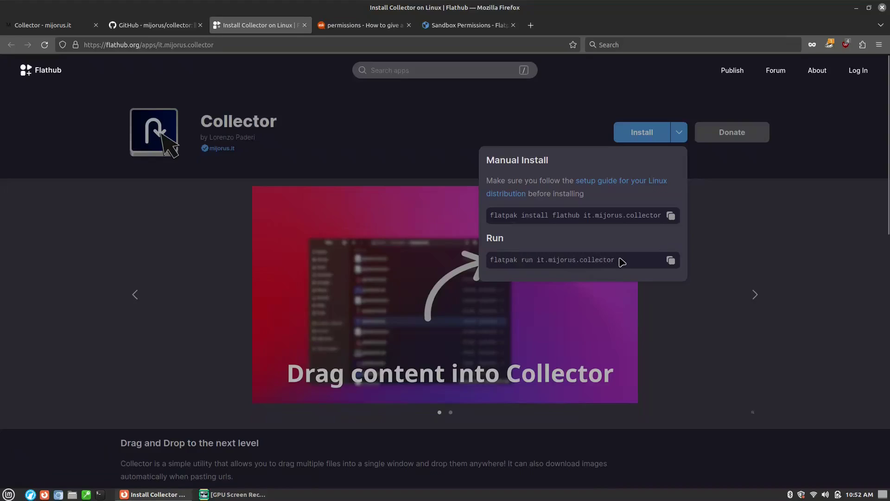
pyautogui.moveTo(617, 261); pyautogui.dragTo(539, 263)
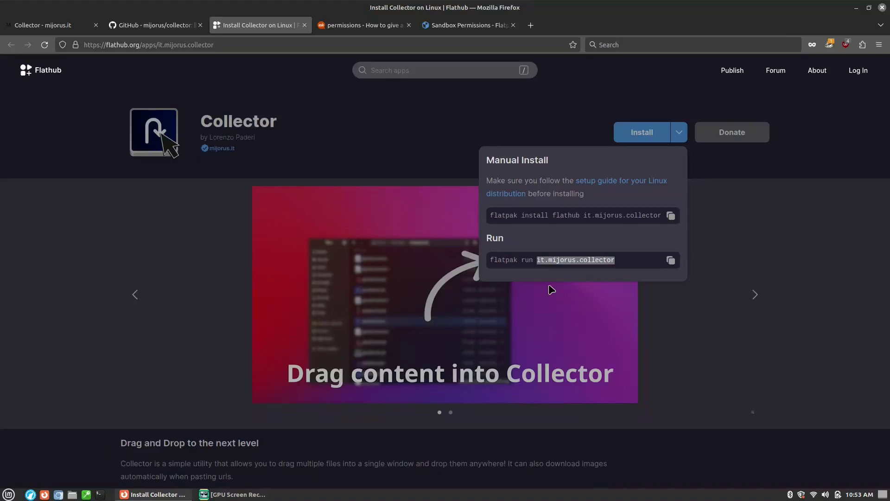
# - Find the flatpak override filesystem command on Ask Ubuntu, highlight its package name placeholder and compare it with Collector's app ID on Flathub
pyautogui.click(356, 26)
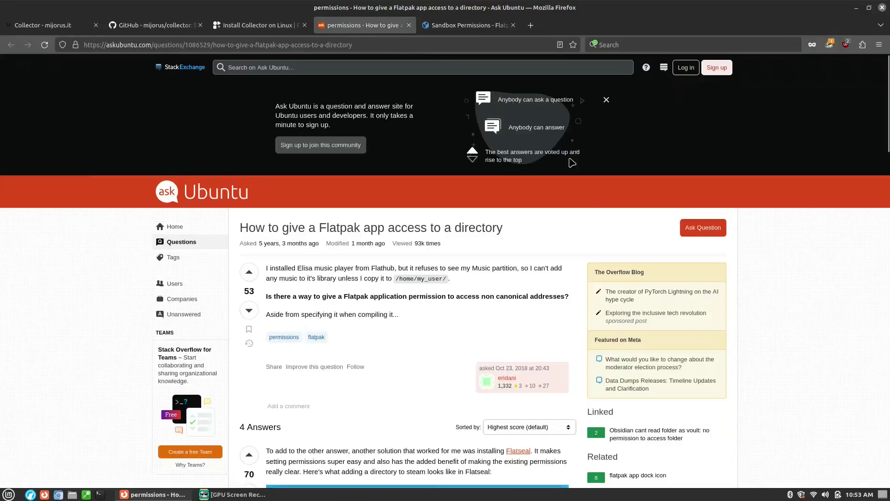
pyautogui.scroll(-8, 527, 277)
pyautogui.scroll(4, 357, 383)
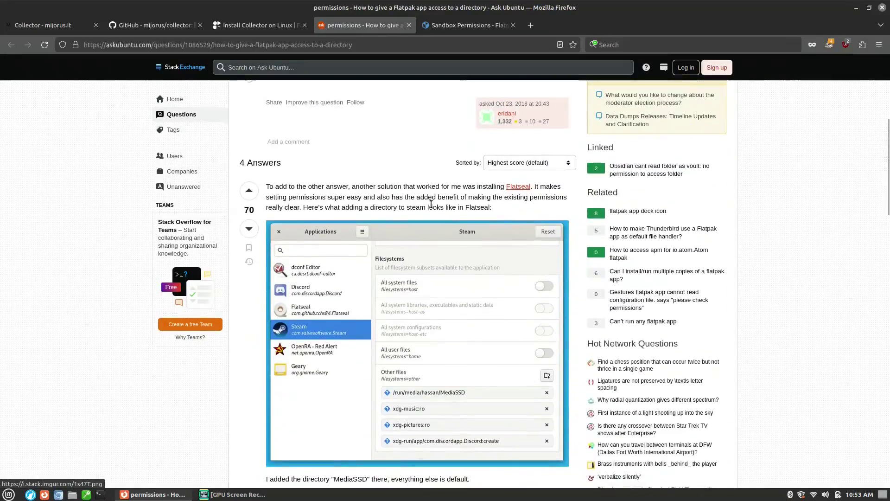
pyautogui.scroll(-2, 357, 383)
pyautogui.scroll(-5, 418, 324)
pyautogui.scroll(-4, 418, 322)
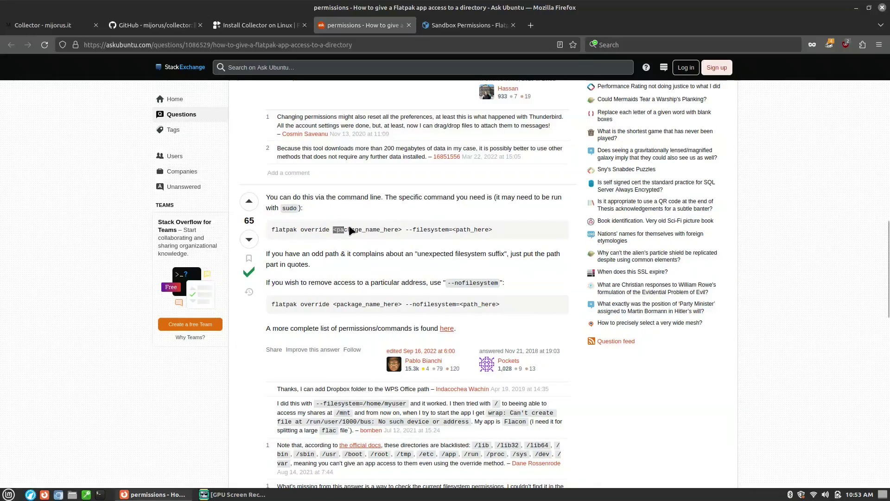
pyautogui.moveTo(332, 230); pyautogui.dragTo(272, 229)
pyautogui.keyDown('shift'); pyautogui.click(402, 231); pyautogui.keyUp('shift')
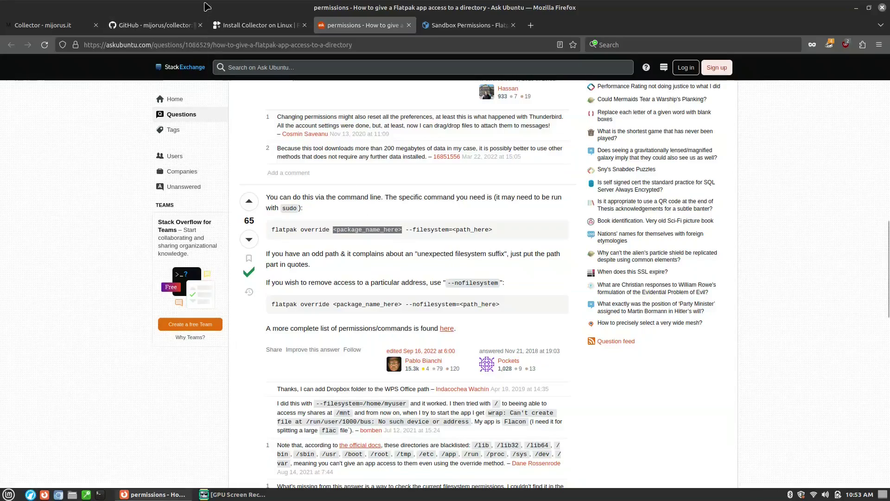
pyautogui.click(245, 25)
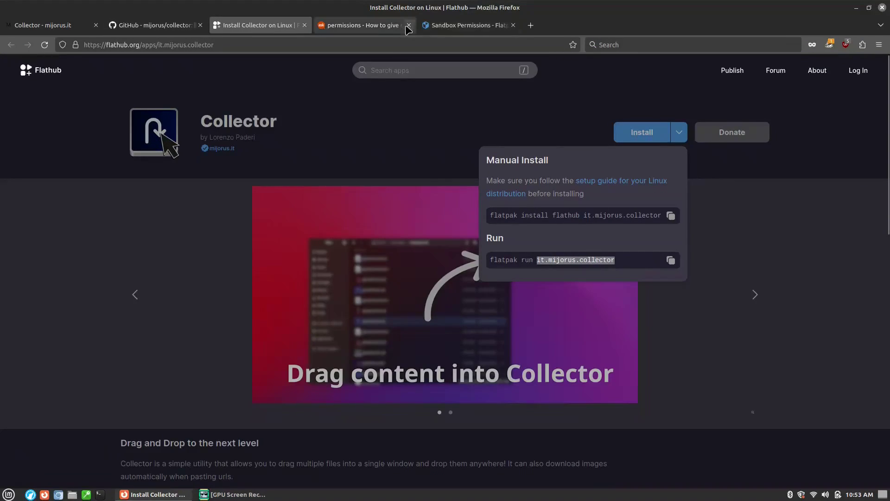
pyautogui.click(364, 25)
# - Skim the Sandbox Permissions page of the Flatpak documentation
pyautogui.click(464, 25)
pyautogui.scroll(-15, 626, 238)
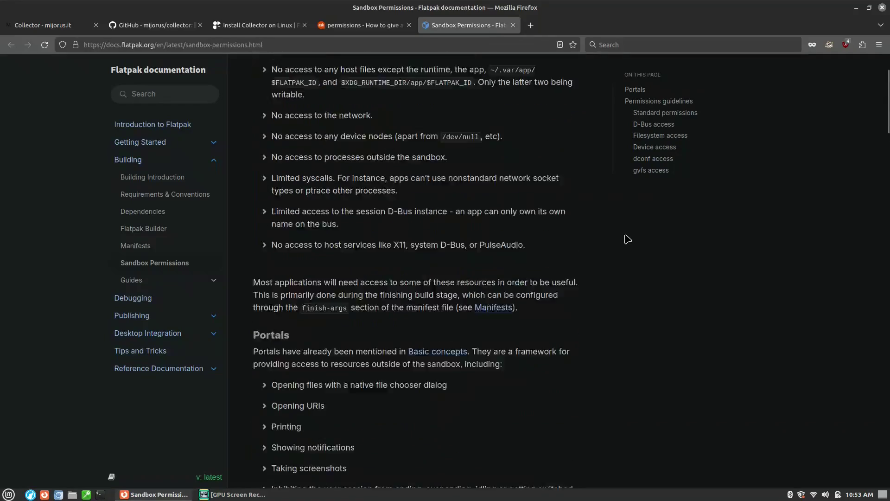
pyautogui.scroll(8, 630, 243)
pyautogui.scroll(5, 631, 243)
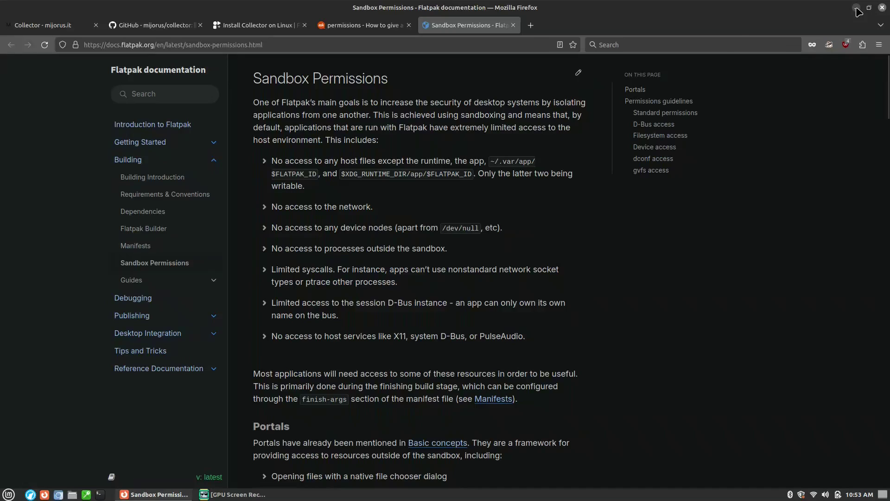
# - Search the installed applications for "col" and launch Collector
pyautogui.click(206, 478)
pyautogui.press('super')
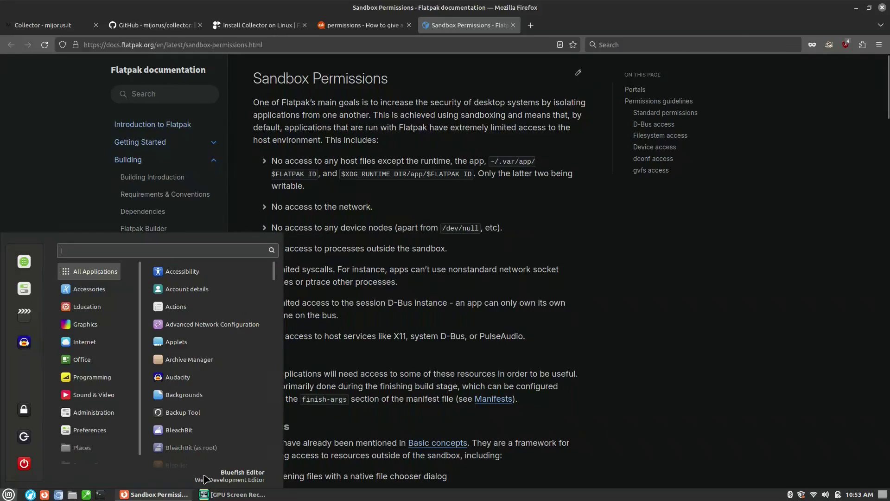
pyautogui.write('dolle')
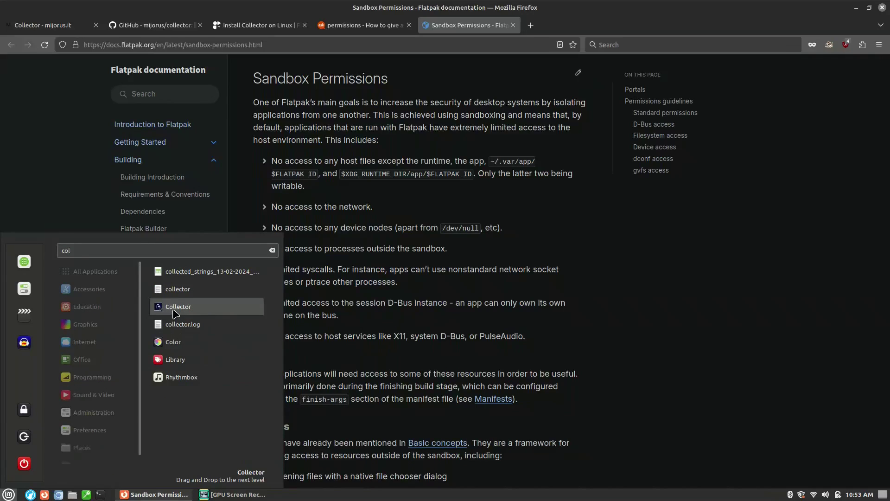
pyautogui.click(537, 268)
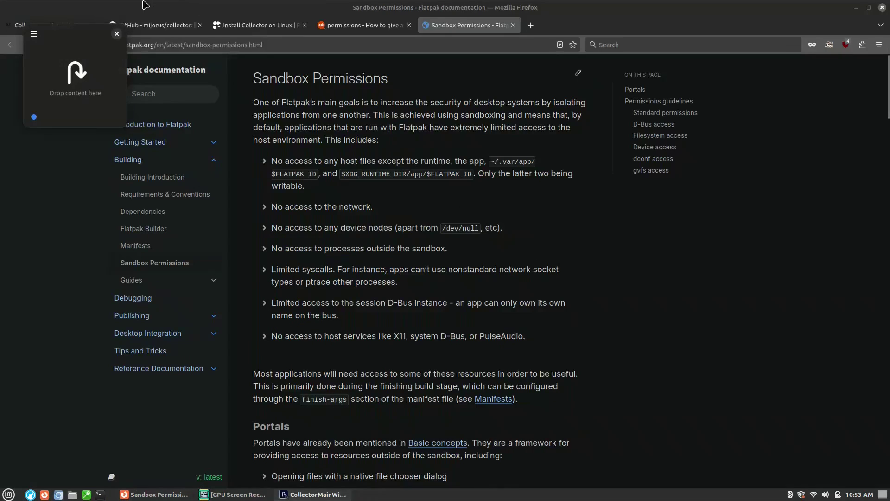
# - Move the Collector window away from the screen corner and set its marker colour to purple
pyautogui.moveTo(607, 135); pyautogui.dragTo(640, 114)
pyautogui.click(619, 200)
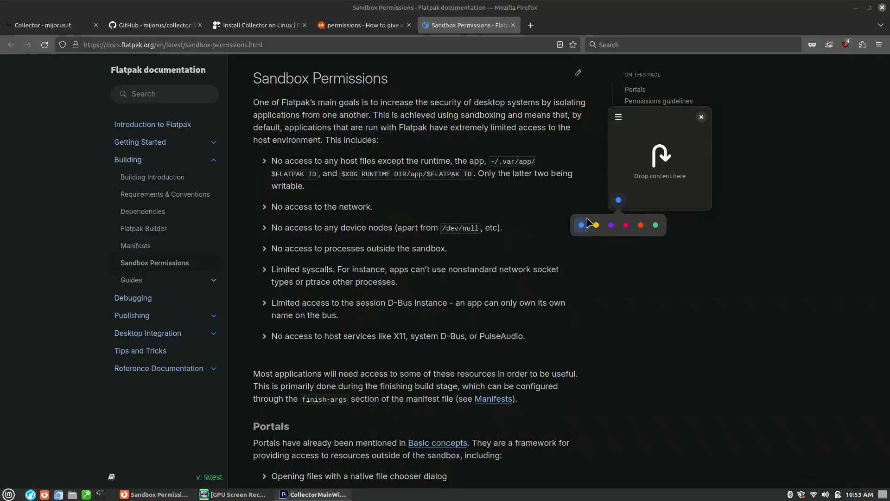
pyautogui.click(611, 225)
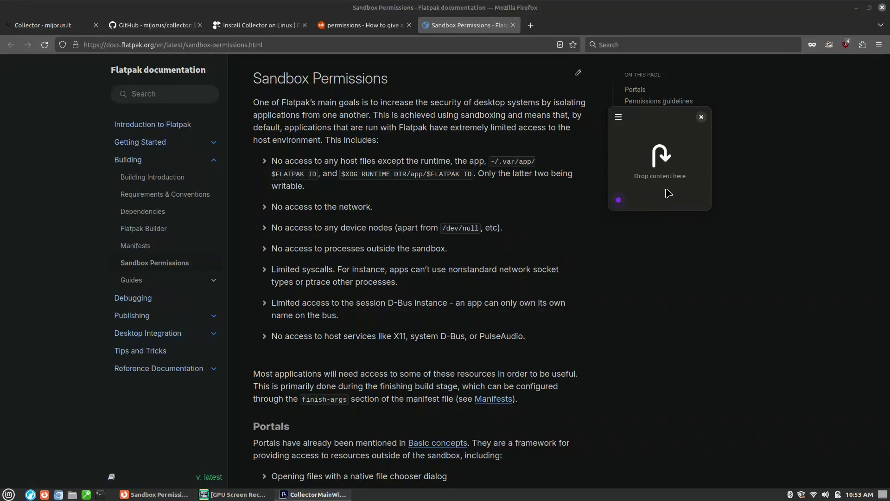
# - Open a second Collector window, place it below the purple one and close it again
pyautogui.click(11, 494)
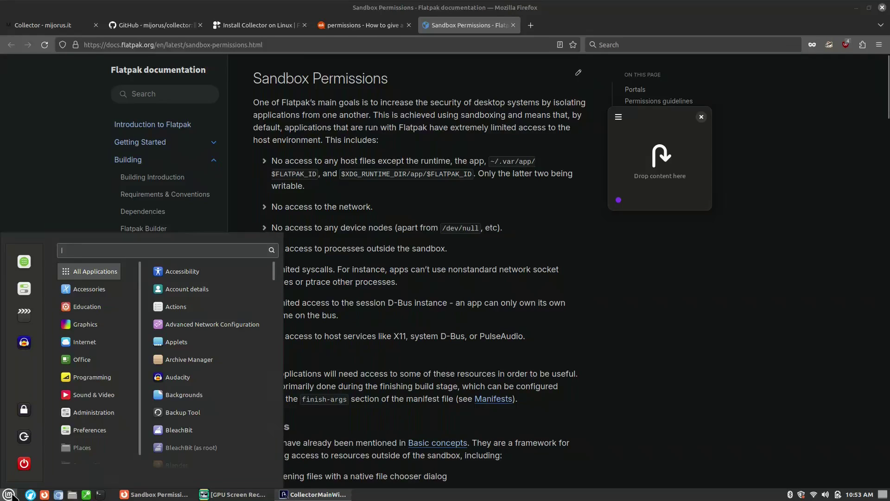
pyautogui.write('coll')
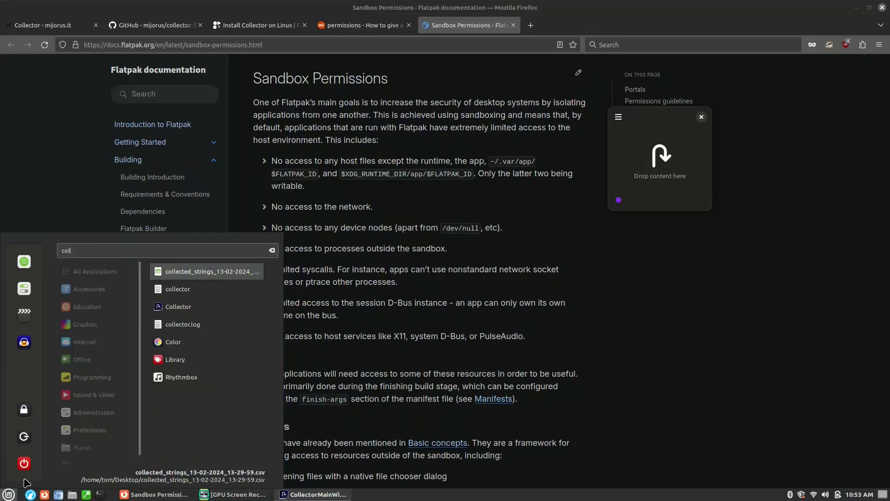
pyautogui.click(203, 306)
pyautogui.moveTo(64, 30); pyautogui.dragTo(695, 244)
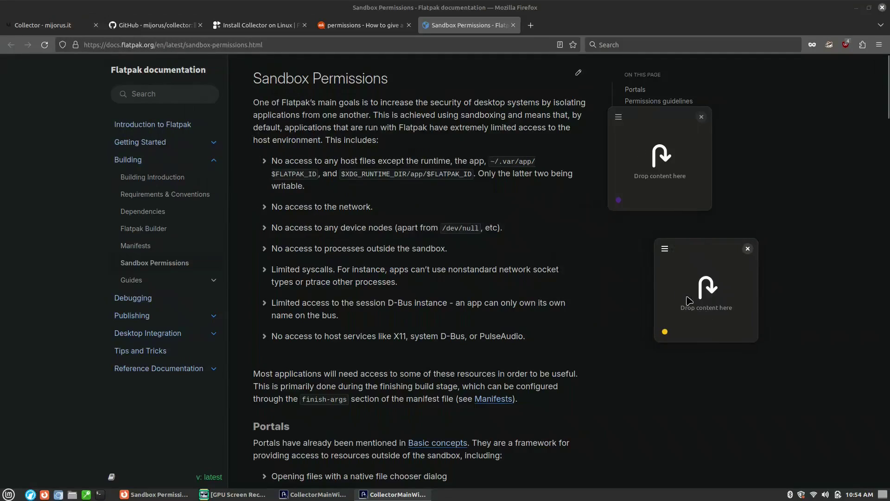
pyautogui.click(747, 249)
# - Shrink the browser window beside the purple Collector window and collect the Ask Ubuntu logo from its page
pyautogui.moveTo(655, 121); pyautogui.dragTo(725, 116)
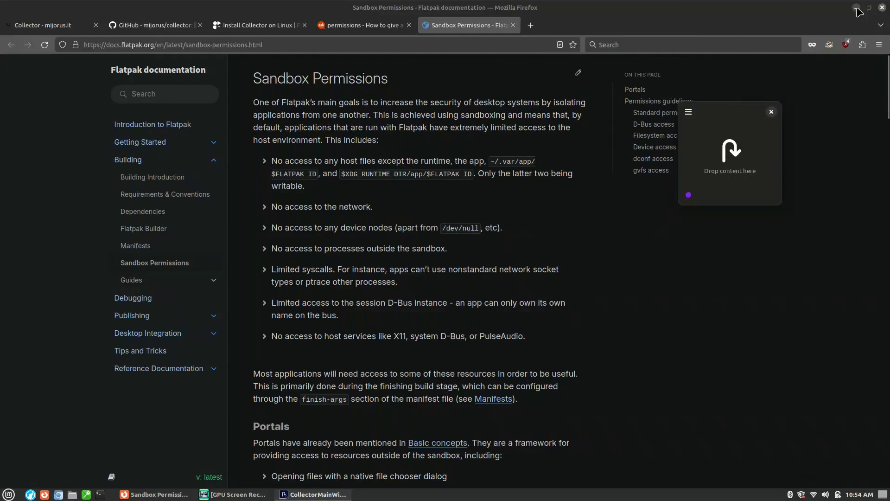
pyautogui.click(359, 25)
pyautogui.scroll(10, 322, 227)
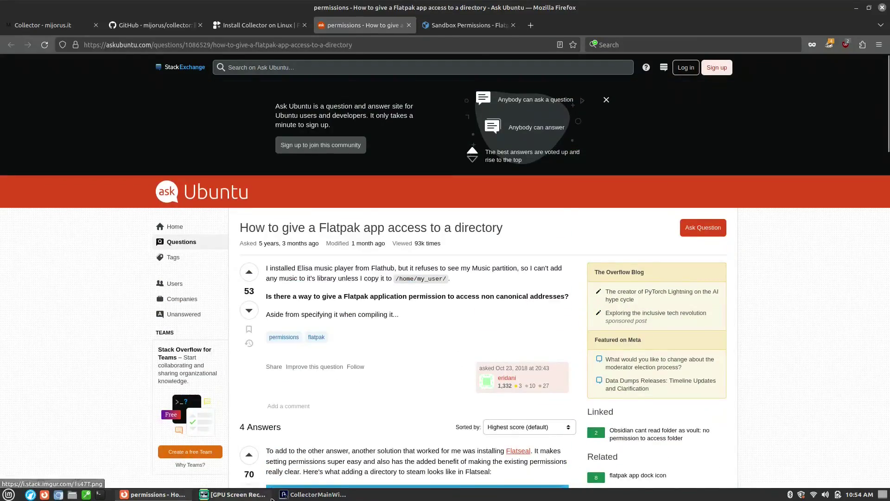
pyautogui.click(316, 494)
pyautogui.moveTo(172, 197); pyautogui.dragTo(747, 101)
pyautogui.press('super+Down')
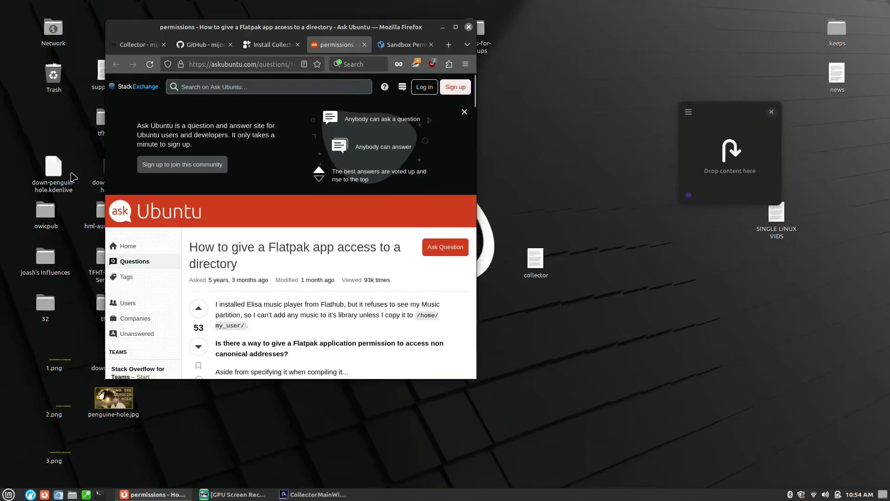
pyautogui.moveTo(120, 218); pyautogui.dragTo(729, 150)
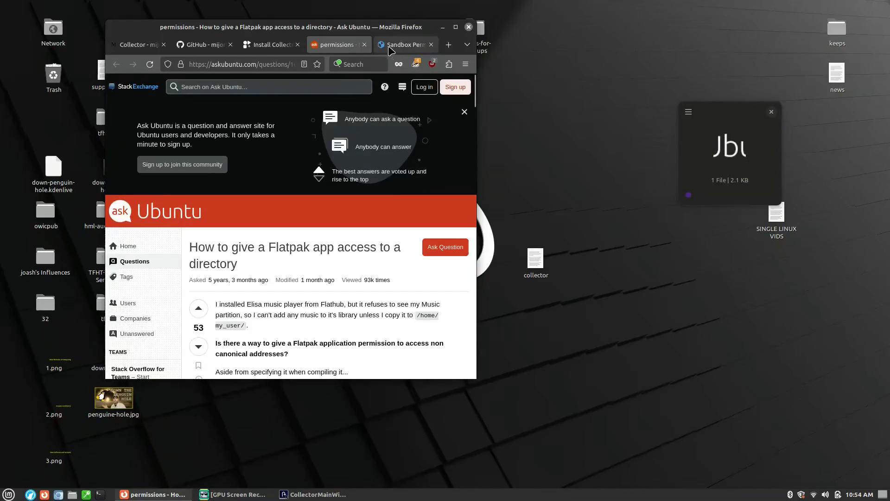
# - Add the Collector app icon from its Flathub page to the purple Collector window
pyautogui.click(272, 46)
pyautogui.scroll(-3, 260, 241)
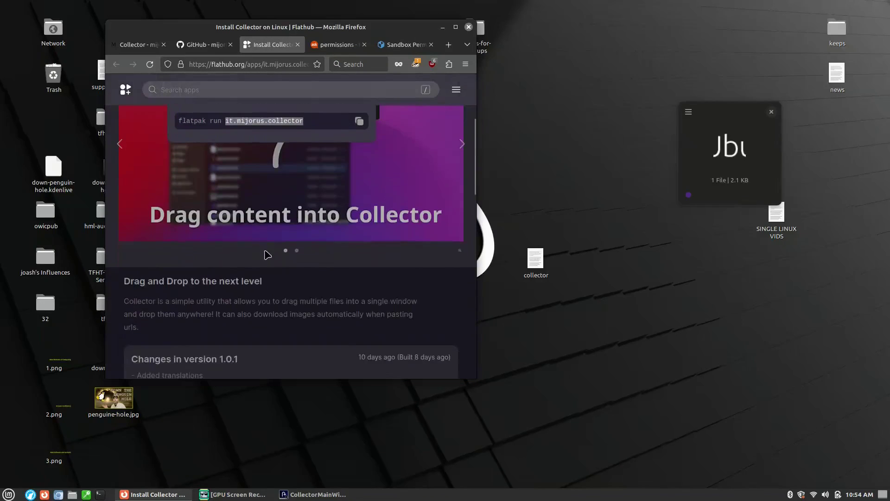
pyautogui.scroll(3, 392, 264)
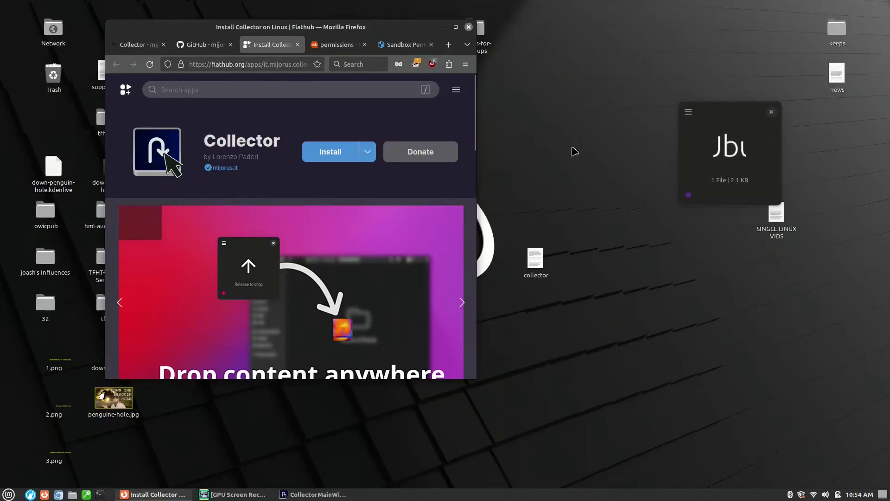
pyautogui.moveTo(160, 153); pyautogui.dragTo(730, 149)
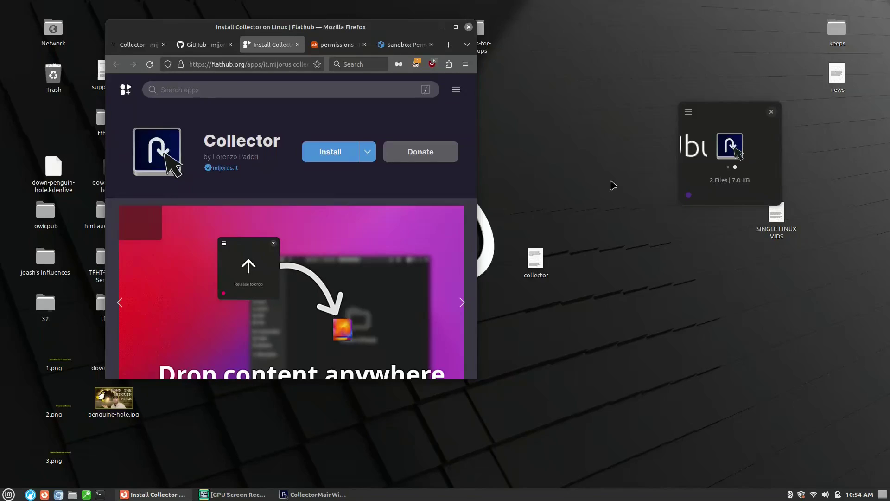
# - Add the collector text file from the desktop to the Collector window, bring up its choice of applications and cancel
pyautogui.moveTo(537, 261); pyautogui.dragTo(731, 148)
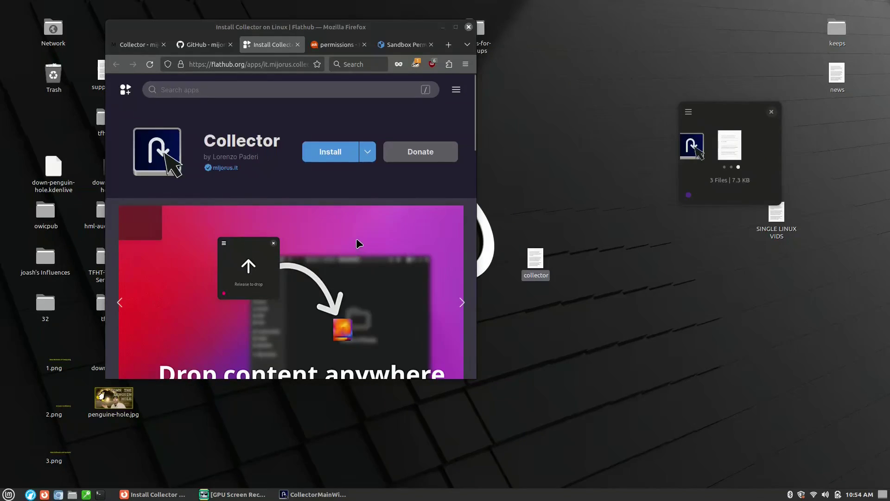
pyautogui.click(730, 149)
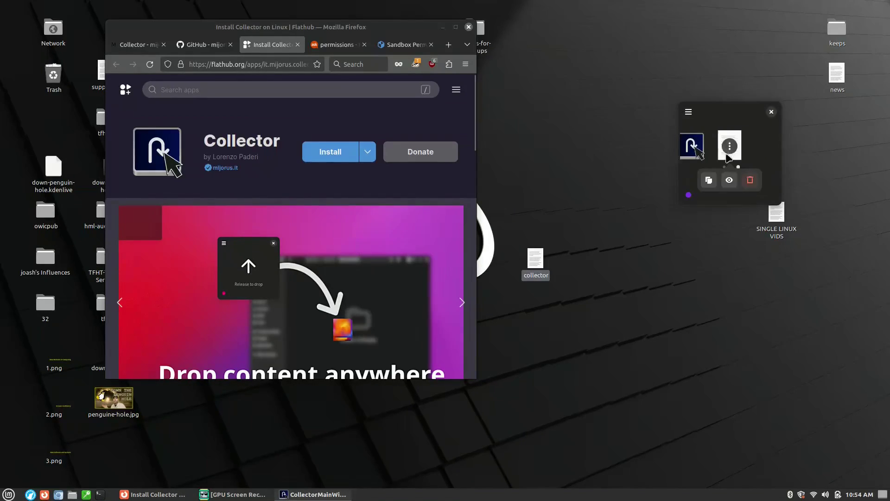
pyautogui.click(730, 182)
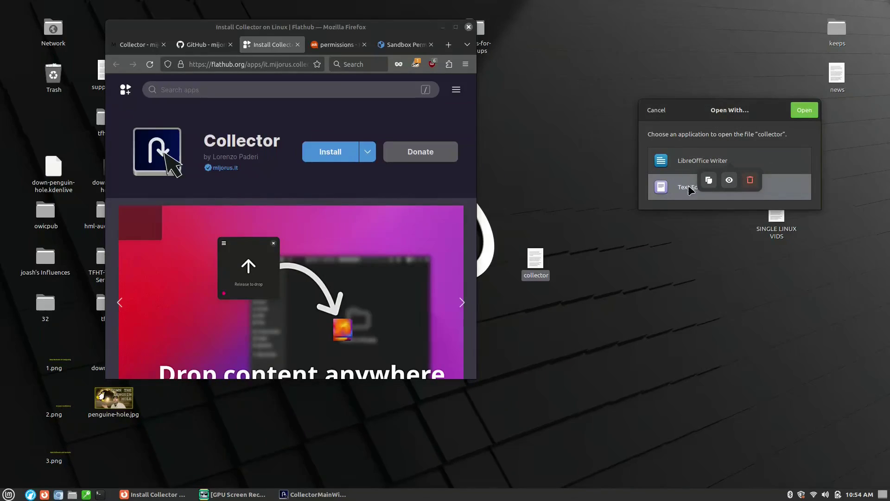
pyautogui.click(657, 111)
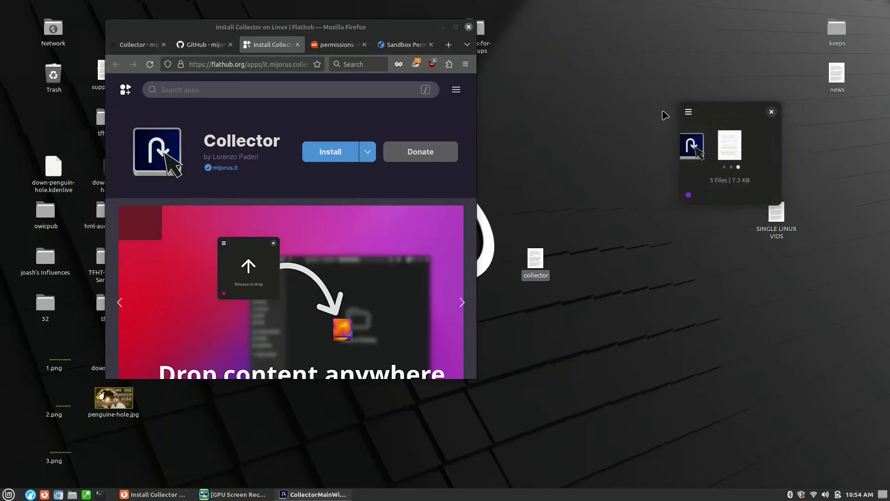
# - Preview the collected app icon from the Collector window in Image Viewer and close the viewer
pyautogui.scroll(1, 733, 151)
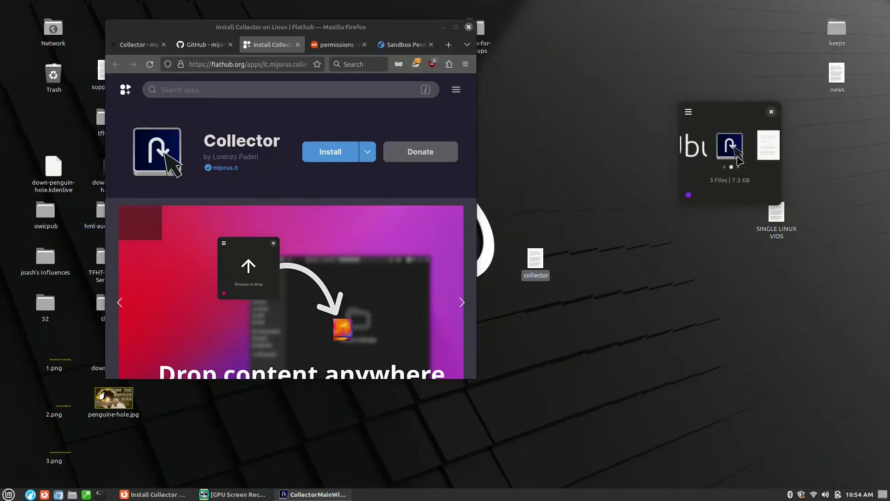
pyautogui.click(730, 180)
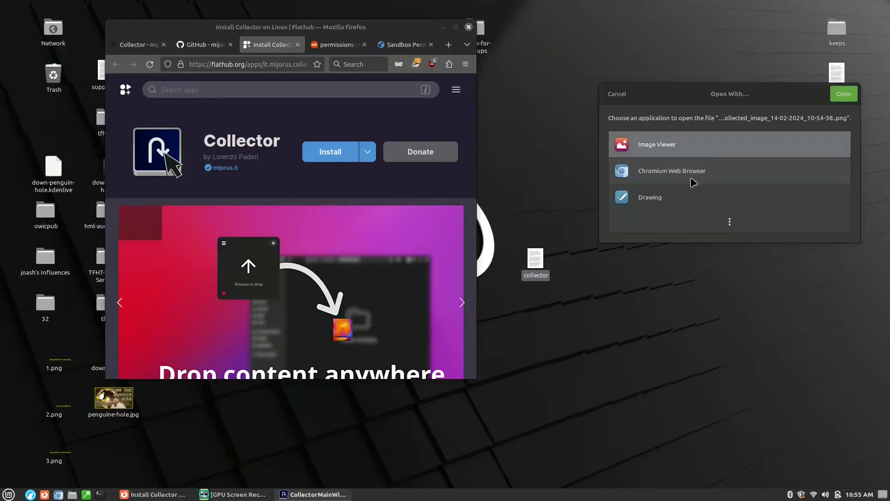
pyautogui.click(843, 94)
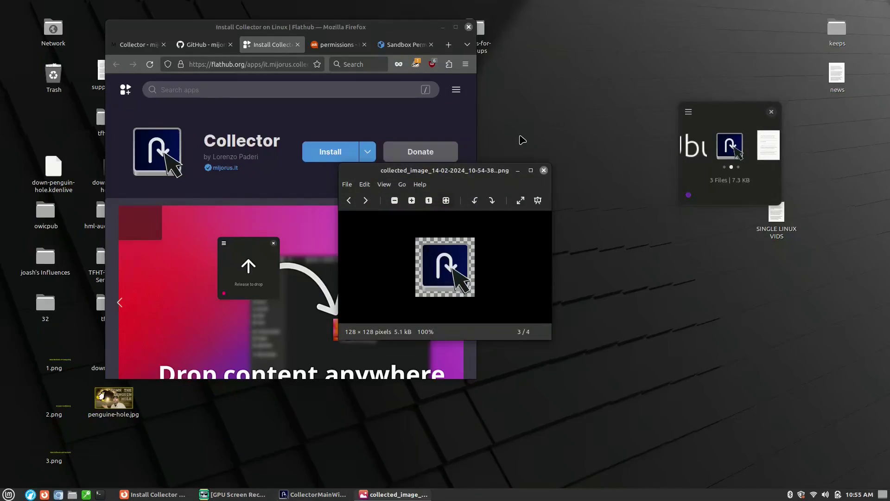
pyautogui.click(543, 171)
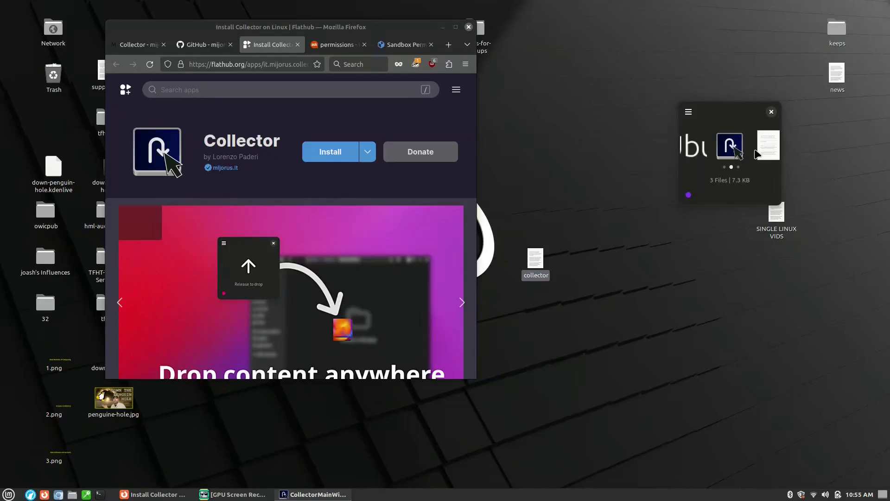
# - Preview the collected Ask Ubuntu logo from the Collector window in Image Viewer and close the viewer
pyautogui.scroll(1, 741, 156)
pyautogui.moveTo(731, 158)
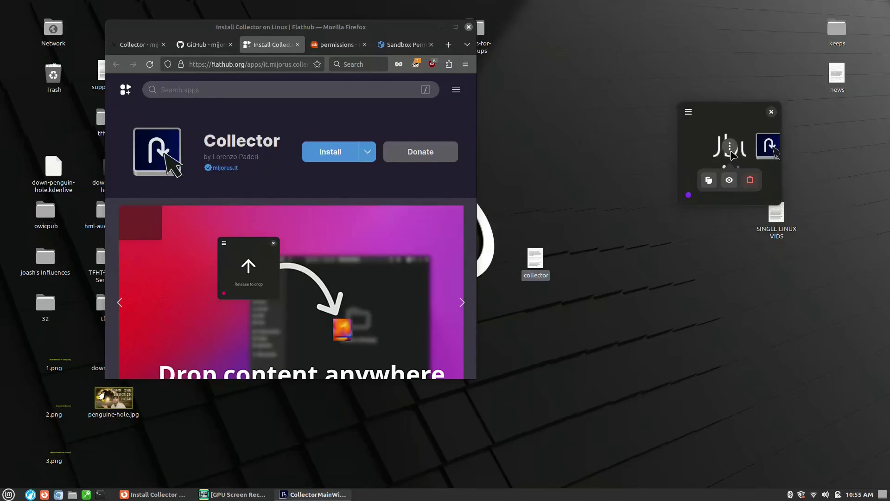
pyautogui.click(735, 180)
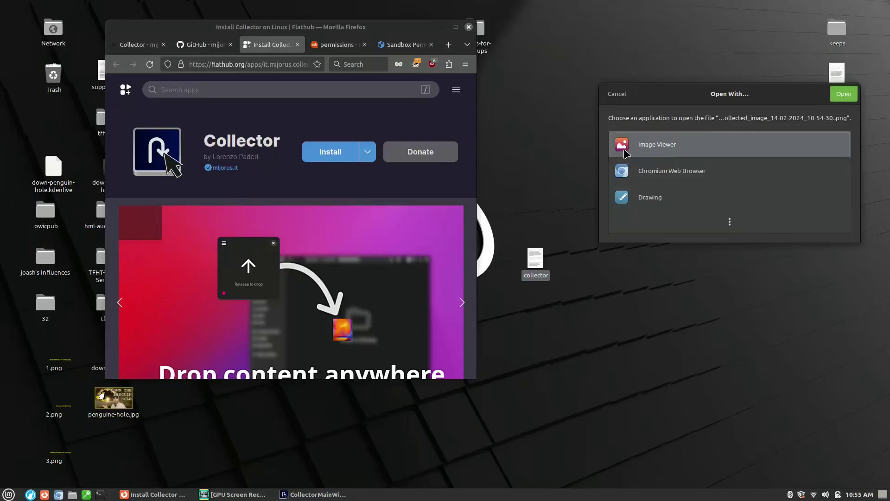
pyautogui.click(843, 94)
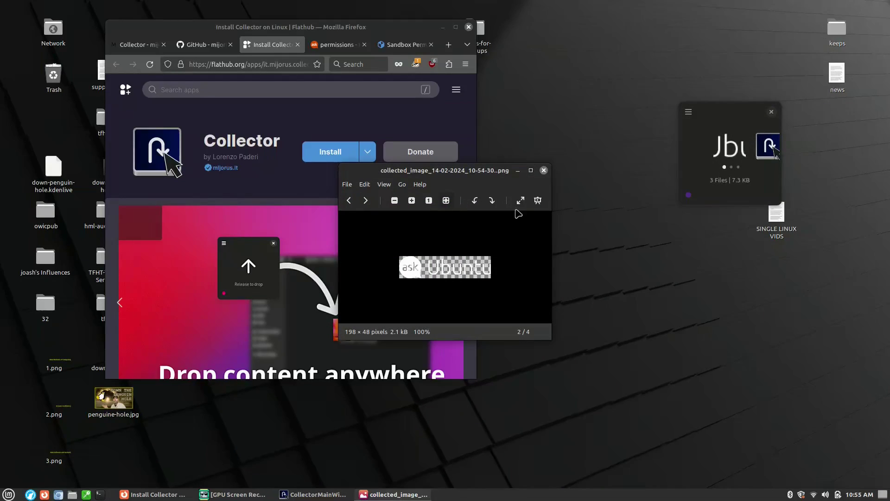
pyautogui.click(544, 171)
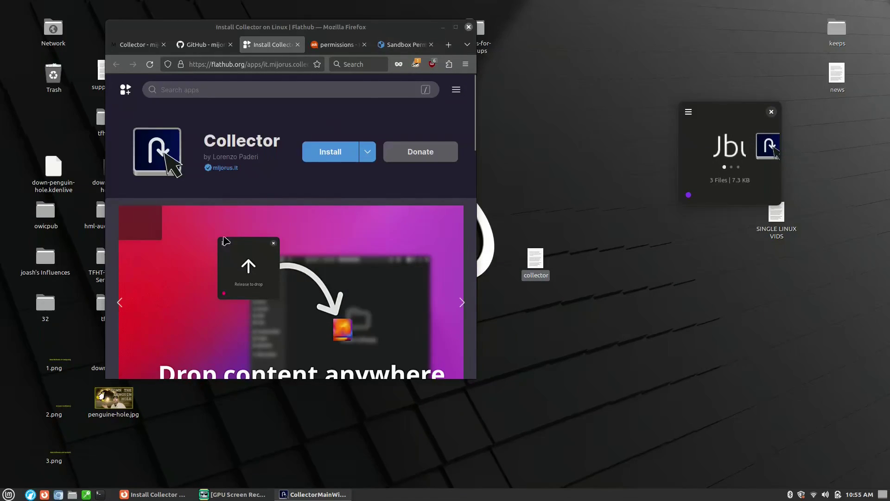
# - Create a new folder on the desktop, open it and drop all the collected files from Collector into it
pyautogui.click(72, 494)
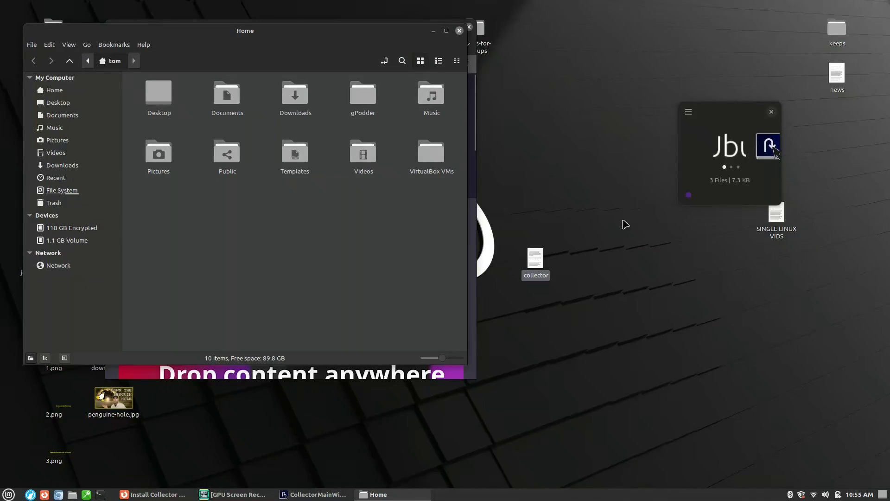
pyautogui.rightClick(588, 314)
pyautogui.click(603, 317)
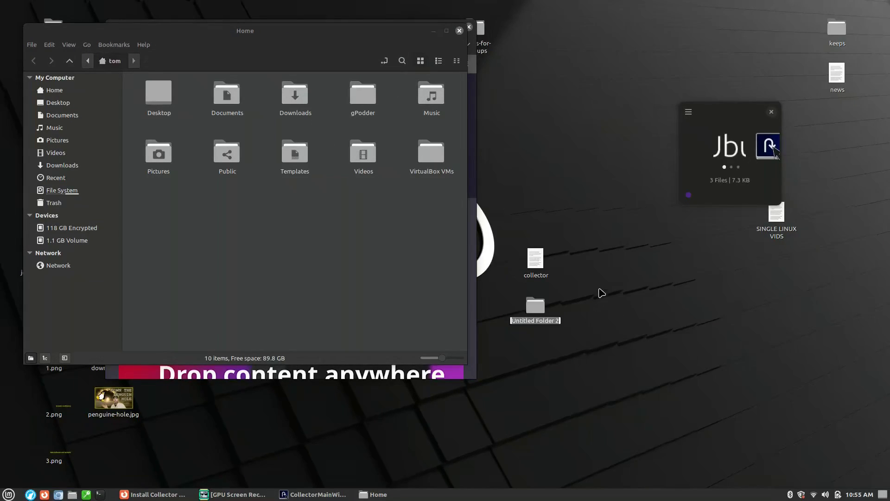
pyautogui.doubleClick(535, 311)
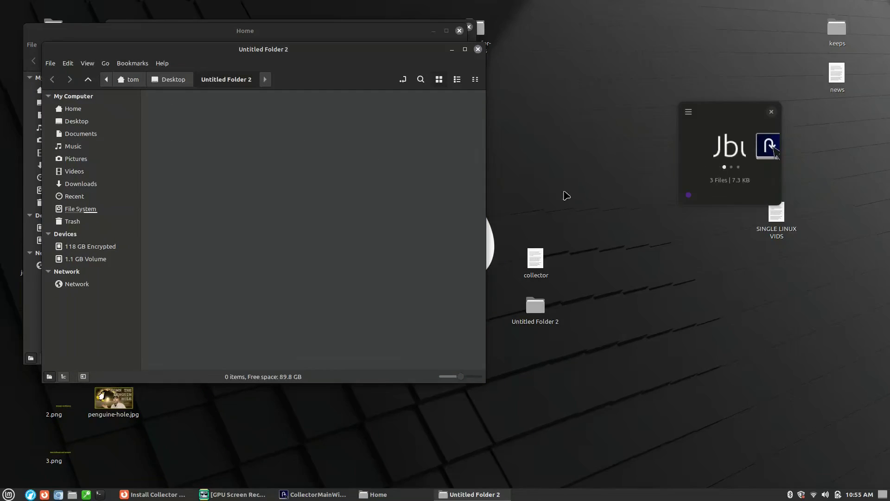
pyautogui.moveTo(730, 148); pyautogui.dragTo(328, 253)
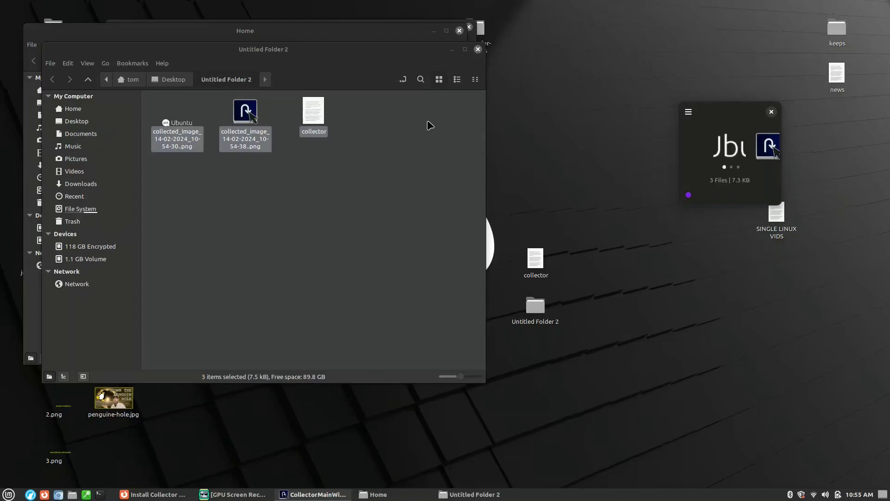
# - Close the new folder's window and delete the folder from the desktop
pyautogui.click(479, 55)
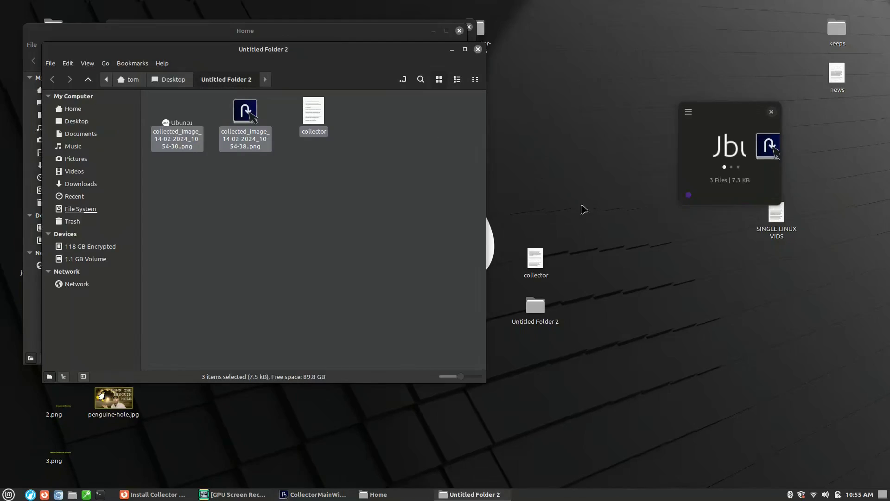
pyautogui.click(478, 49)
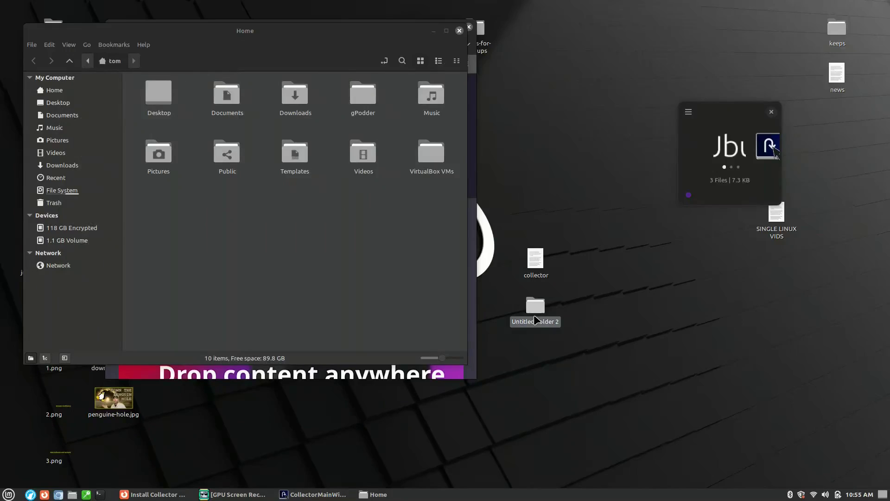
pyautogui.press('Delete')
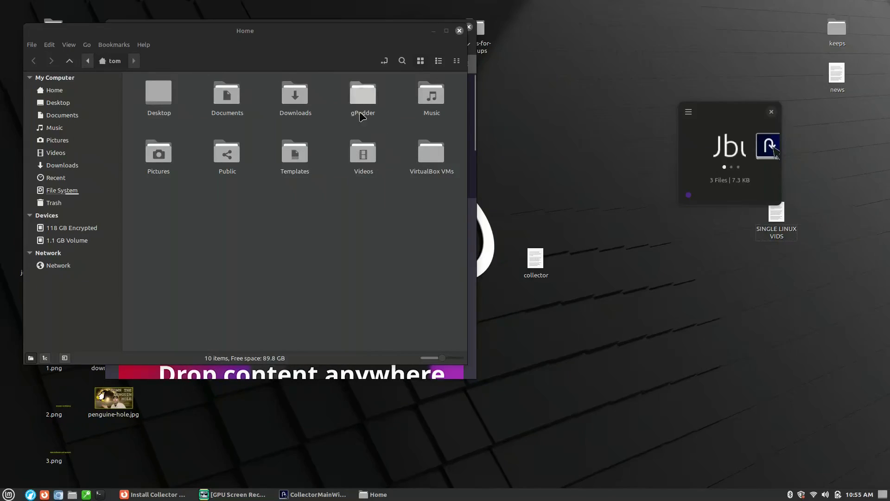
# - Remove all three collected items from the Collector window
pyautogui.click(730, 147)
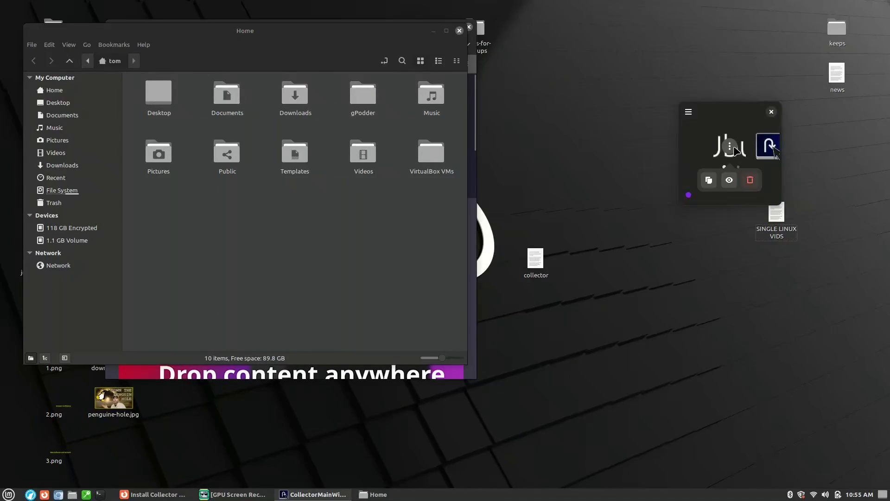
pyautogui.click(750, 184)
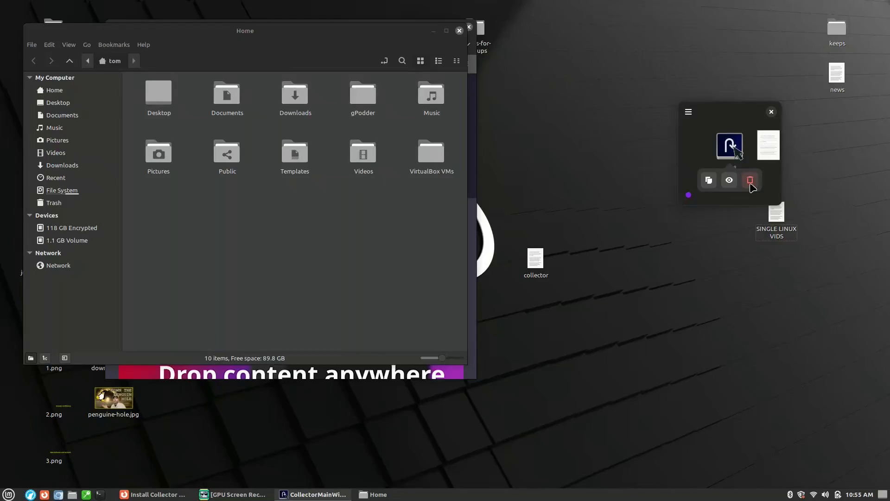
pyautogui.click(751, 182)
pyautogui.click(749, 183)
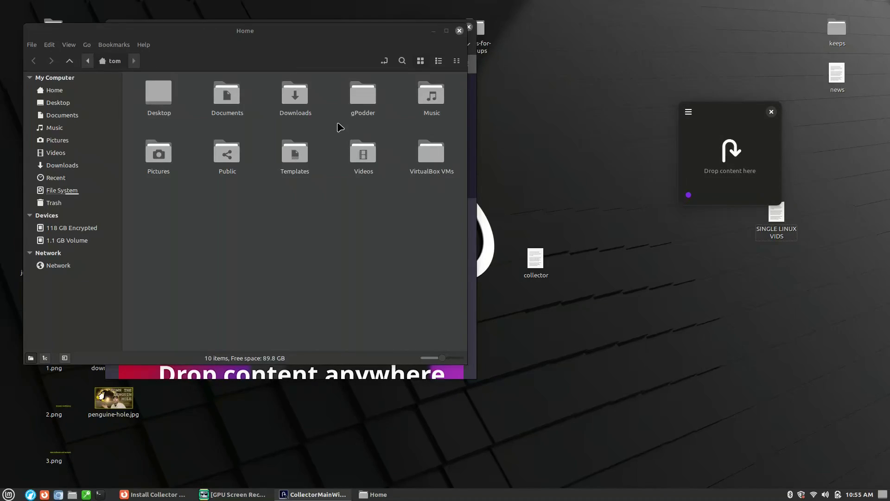
# - Add stl-intro.webm from Documents and title.png, backdrop.png, support.png and backdrop-title.png from its backdrops folder to Collector, closing the file manager
pyautogui.doubleClick(226, 95)
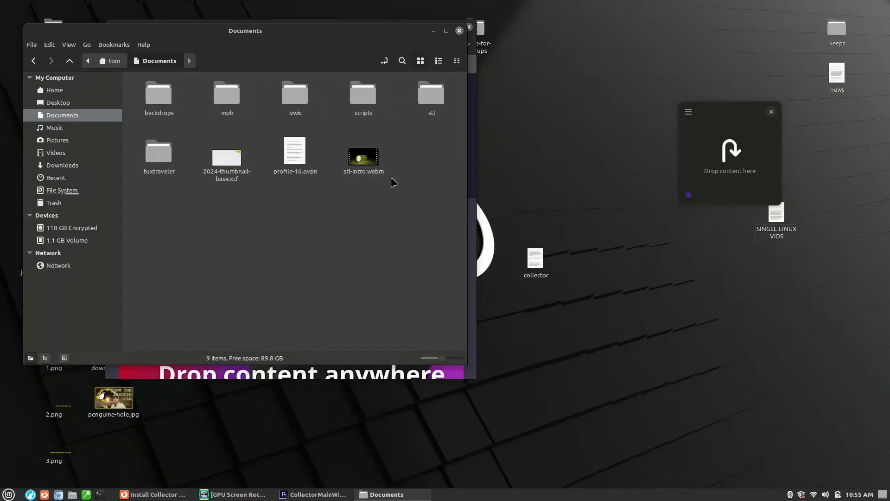
pyautogui.moveTo(363, 157); pyautogui.dragTo(728, 149)
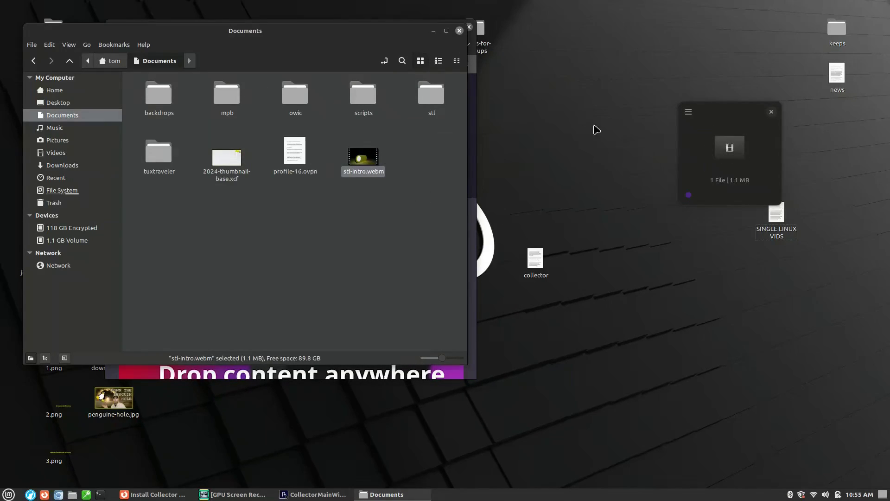
pyautogui.doubleClick(167, 100)
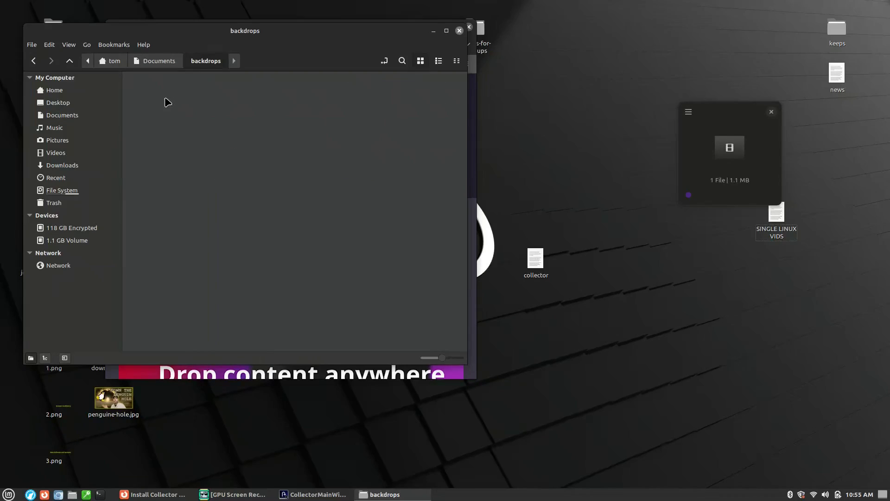
pyautogui.moveTo(367, 225); pyautogui.dragTo(727, 149)
pyautogui.moveTo(226, 166); pyautogui.dragTo(727, 143)
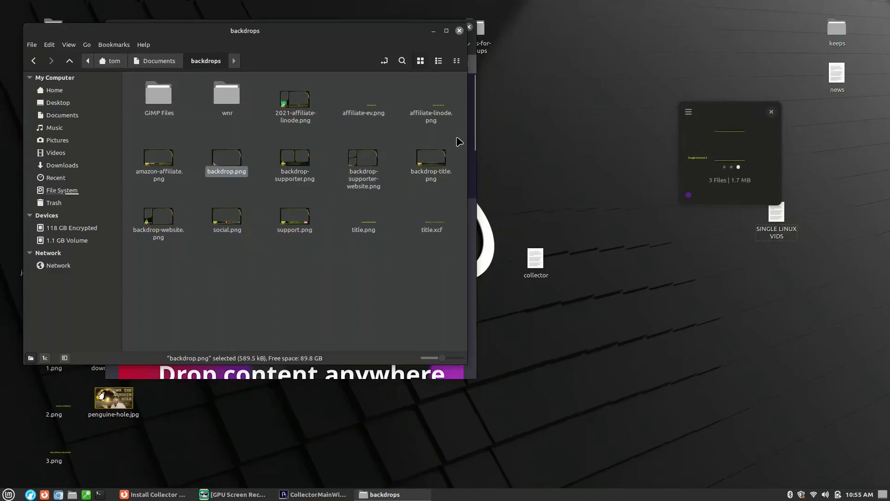
pyautogui.moveTo(295, 215); pyautogui.dragTo(737, 153)
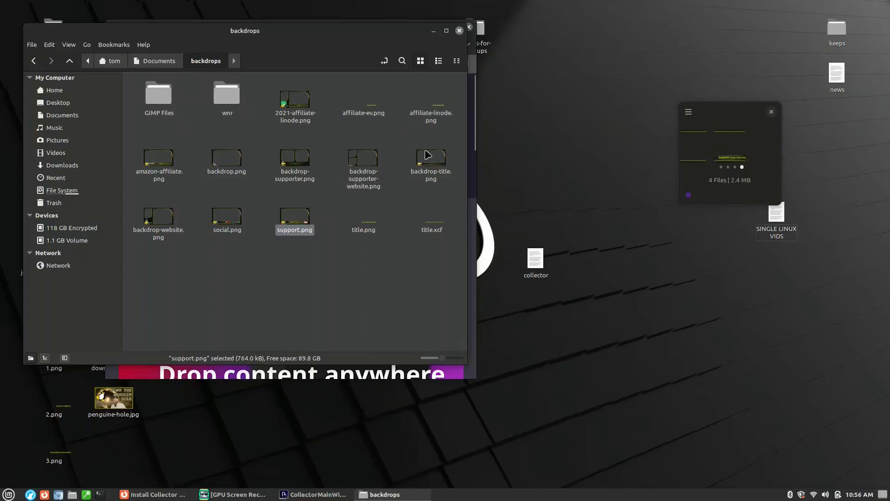
pyautogui.moveTo(431, 160); pyautogui.dragTo(724, 157)
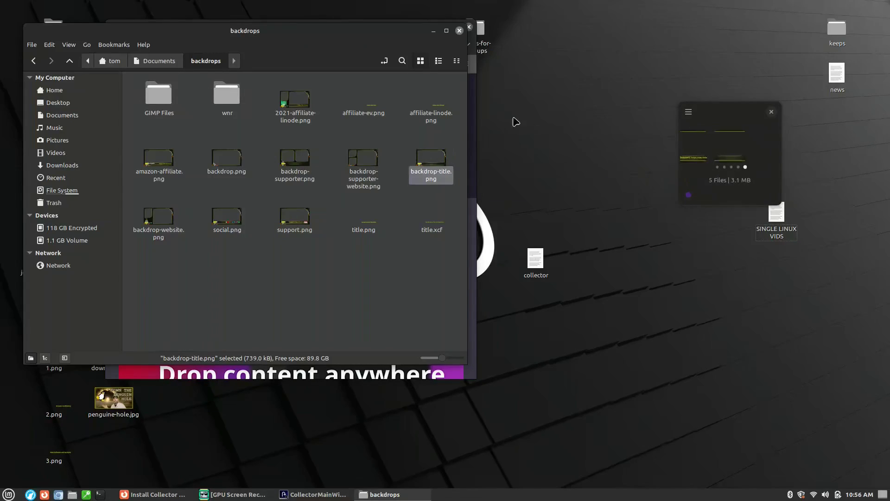
pyautogui.click(459, 30)
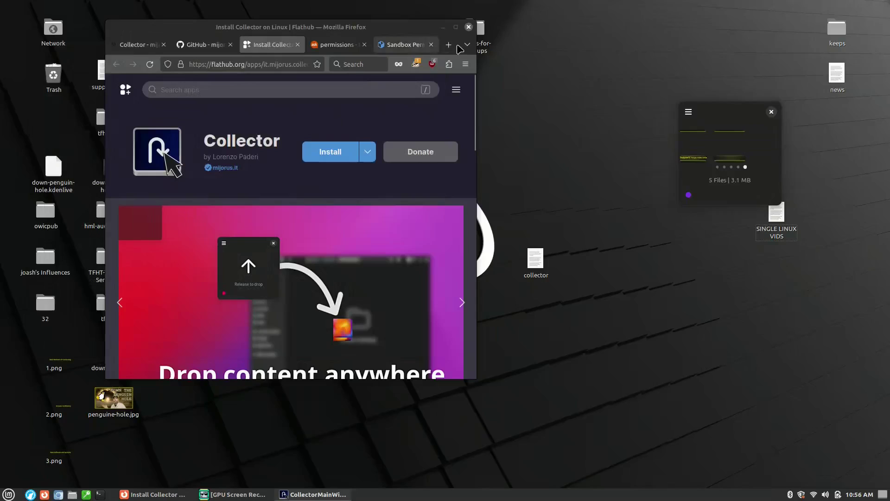
# - Close the browser, launch Kdenlive in a maximized window and bring the Collector window in front of it
pyautogui.click(469, 26)
pyautogui.press('super')
pyautogui.write('kden')
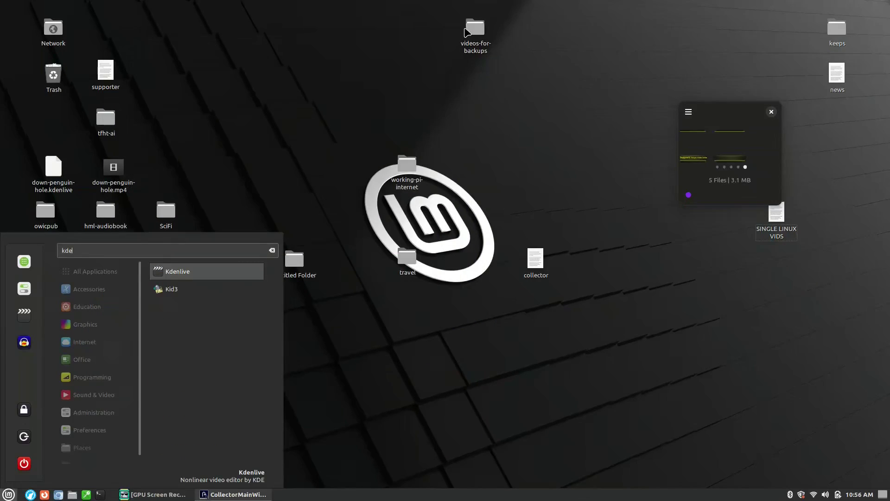
pyautogui.press('Return')
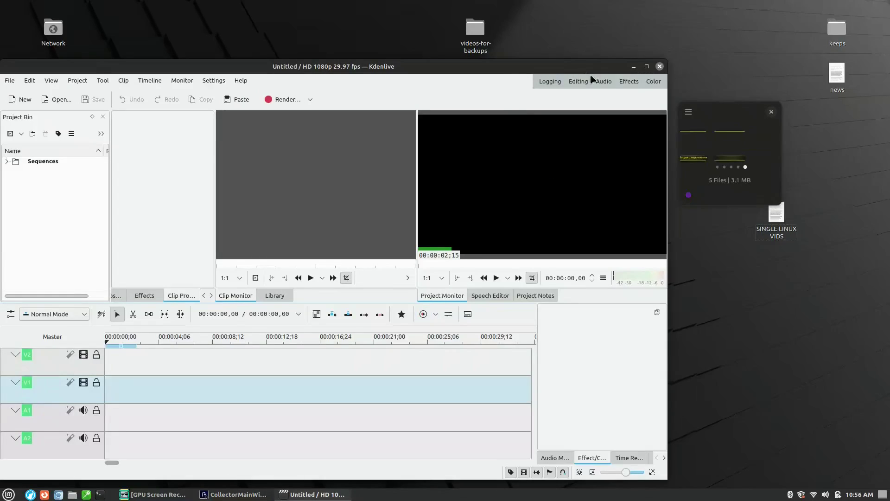
pyautogui.click(645, 68)
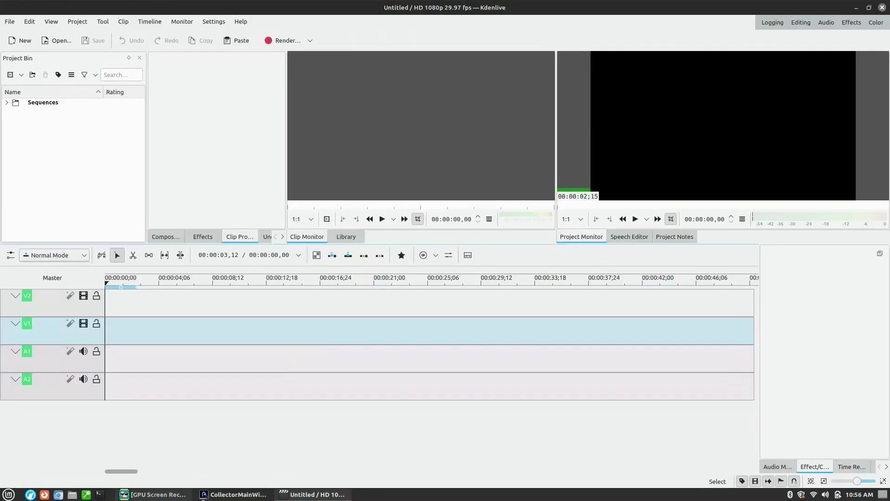
pyautogui.click(224, 494)
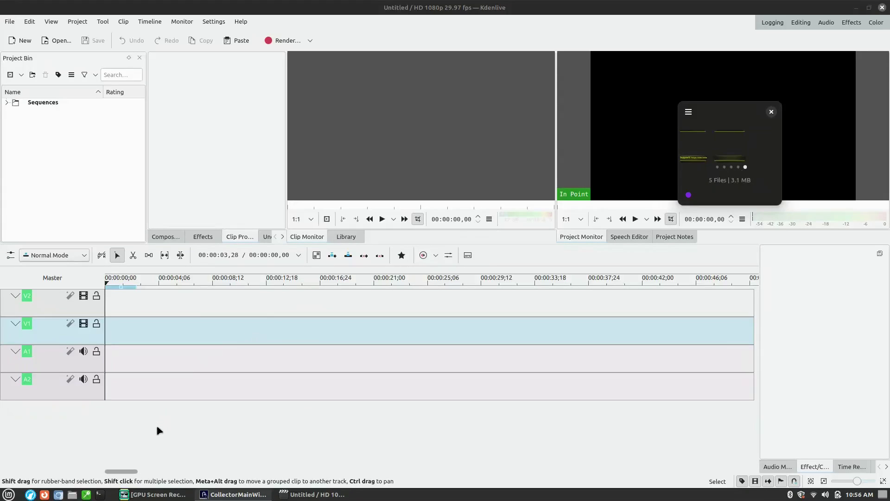
# - Add Video_2024-02-13_13-52-43.mp4 from the Videos folder to Collector and minimize the file manager
pyautogui.click(72, 494)
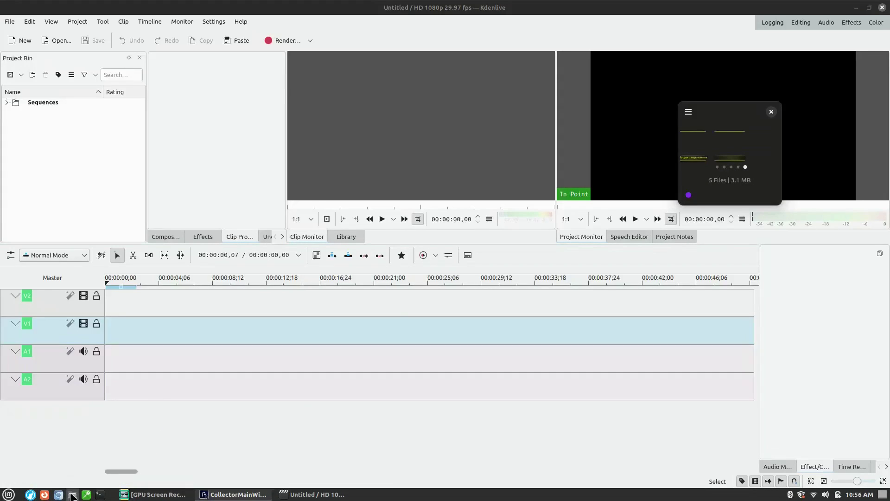
pyautogui.doubleClick(363, 154)
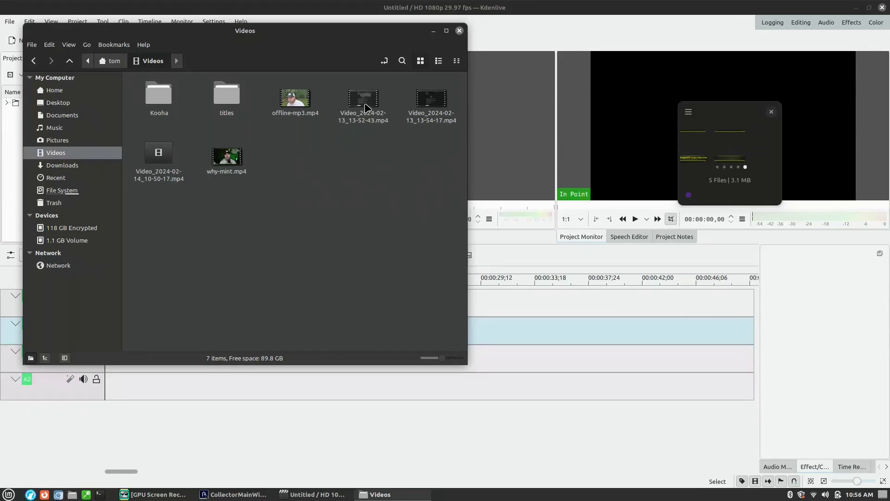
pyautogui.moveTo(365, 108); pyautogui.dragTo(729, 148)
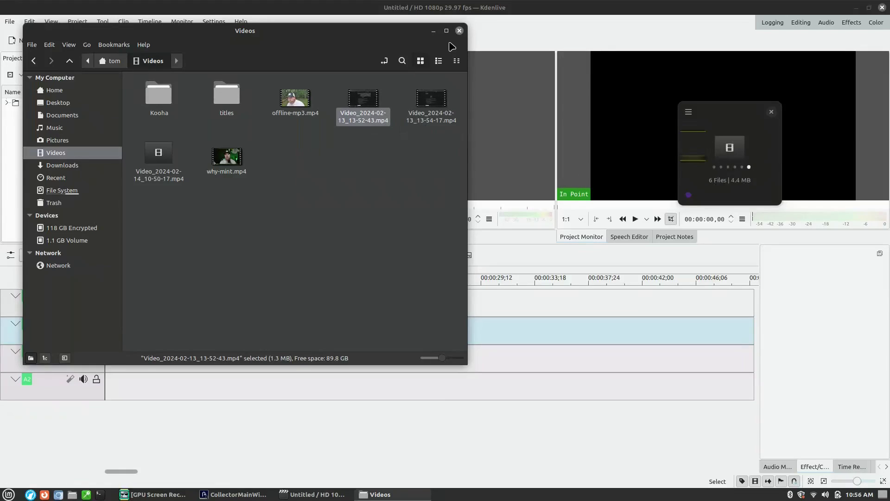
pyautogui.click(434, 31)
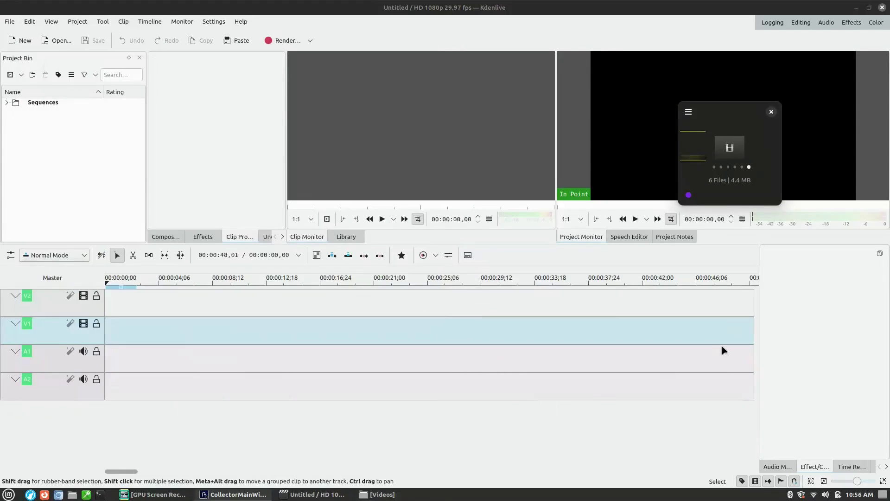
# - Browse back through the items collected in Collector and drop all six files into Kdenlive's Project Bin
pyautogui.scroll(1, 735, 167)
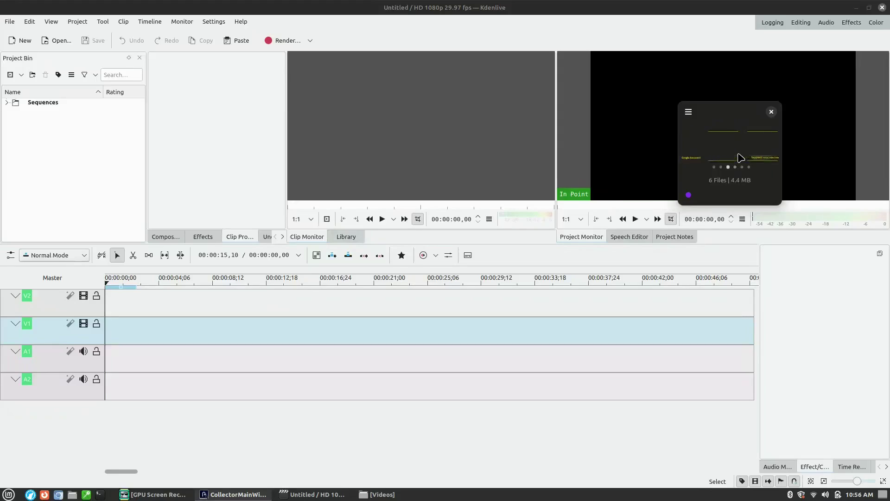
pyautogui.scroll(3, 735, 160)
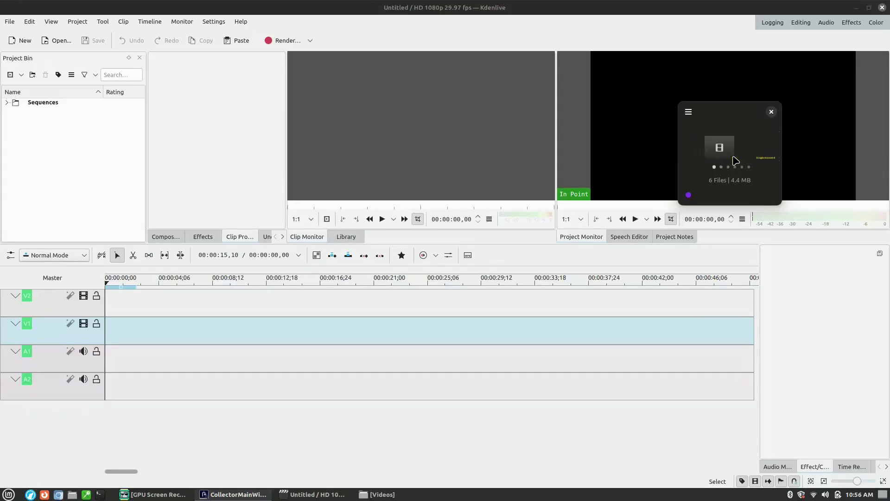
pyautogui.moveTo(734, 160); pyautogui.dragTo(64, 170)
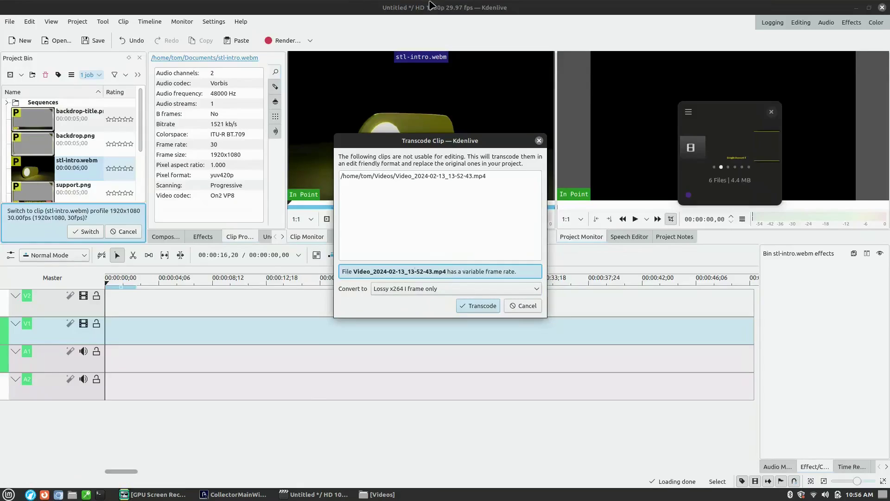
# - Transcode the variable-frame-rate clip with Lossy x264 I frame only and switch the project to the 1920x1080 30.00fps profile
pyautogui.click(482, 306)
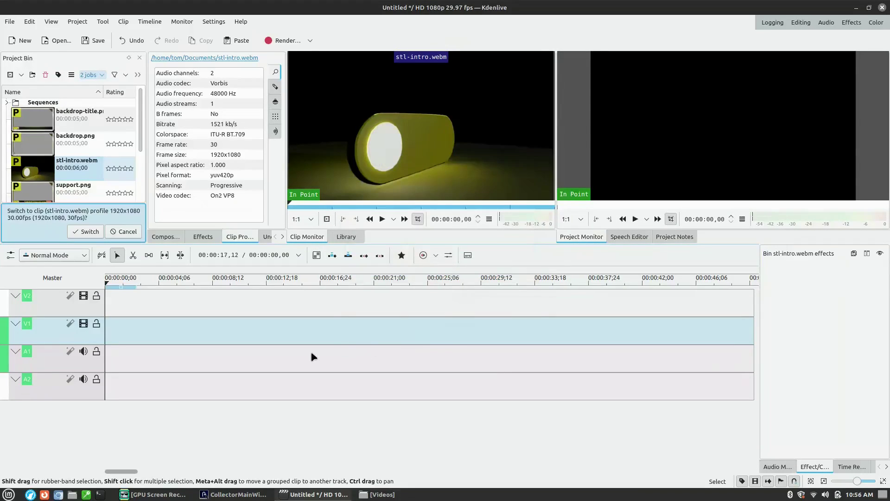
pyautogui.click(85, 232)
pyautogui.click(478, 306)
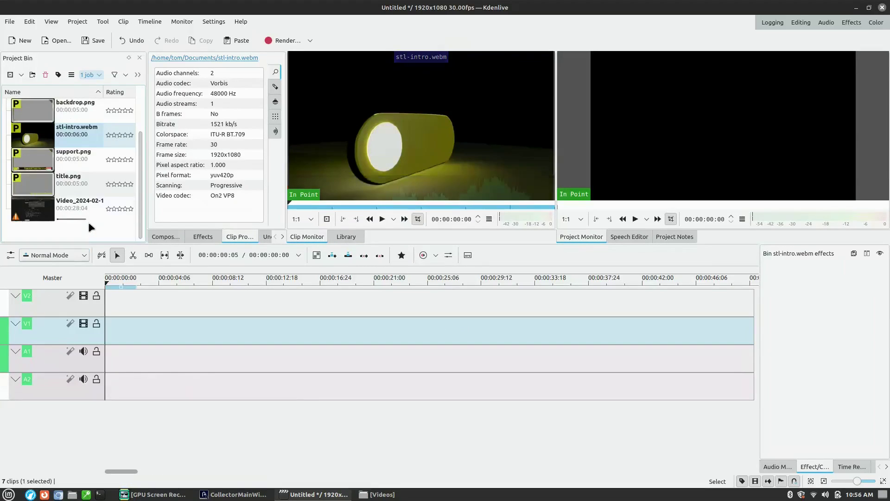
# - Place stl-intro.webm at the start of track V1 and the Video_2024-02-13 clip on V2, slightly overlapping the intro's end
pyautogui.moveTo(8, 171); pyautogui.dragTo(5, 341)
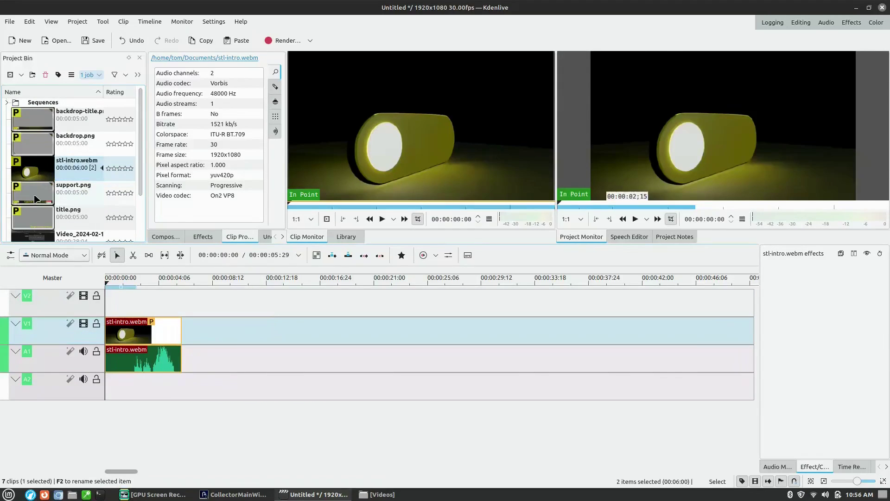
pyautogui.scroll(-1, 36, 198)
pyautogui.moveTo(37, 211); pyautogui.dragTo(207, 310)
# - Insert a video track above V2, lay backdrop.png over the full length of the recording clip, and preview the frame at 00:00:15;29
pyautogui.rightClick(82, 314)
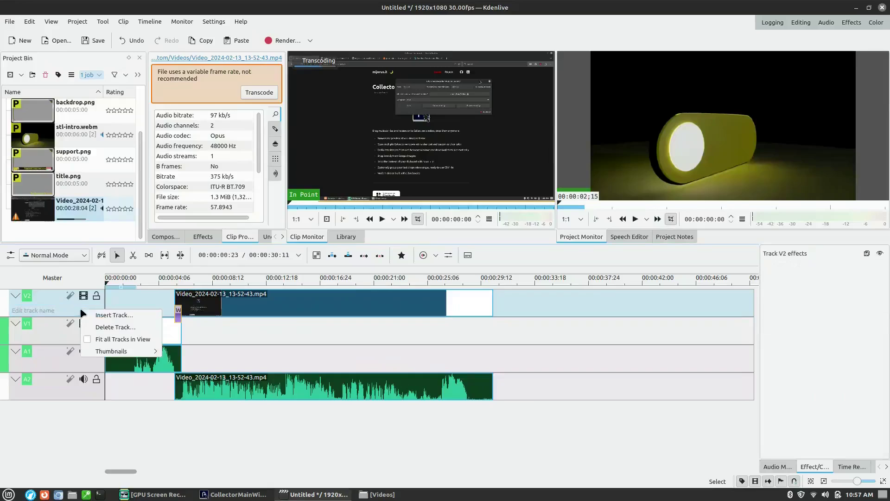
pyautogui.click(120, 315)
pyautogui.click(518, 256)
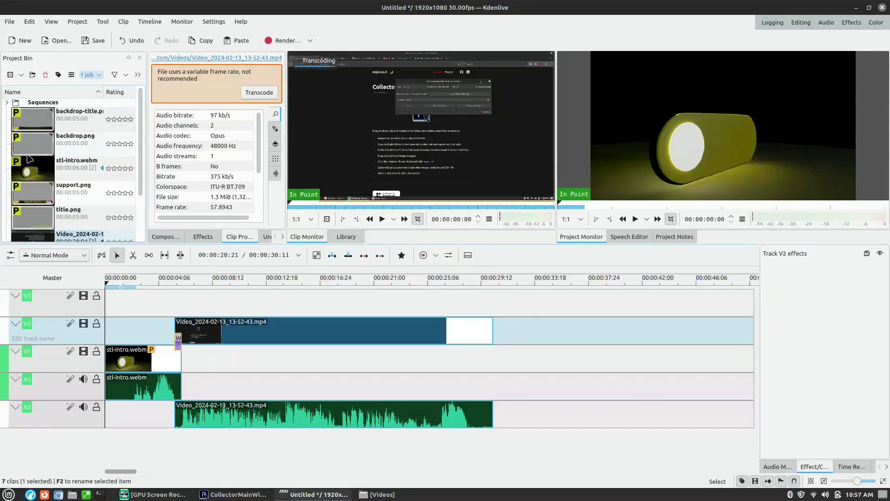
pyautogui.moveTo(33, 148); pyautogui.dragTo(493, 304)
pyautogui.click(310, 286)
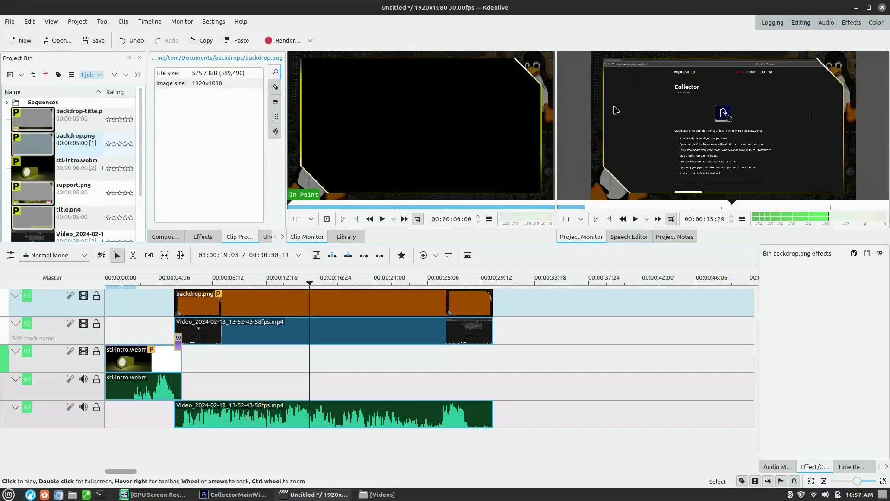
pyautogui.moveTo(883, 195)
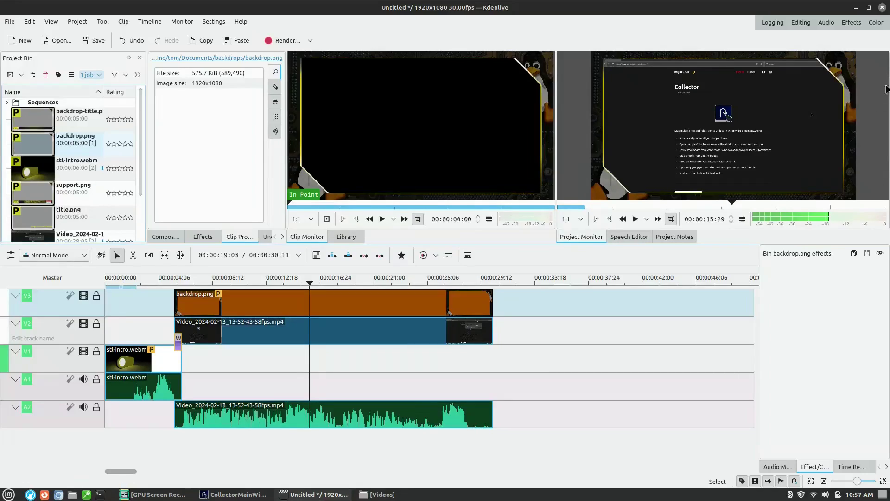
# - Insert one more video track above V3
pyautogui.rightClick(100, 304)
pyautogui.click(135, 309)
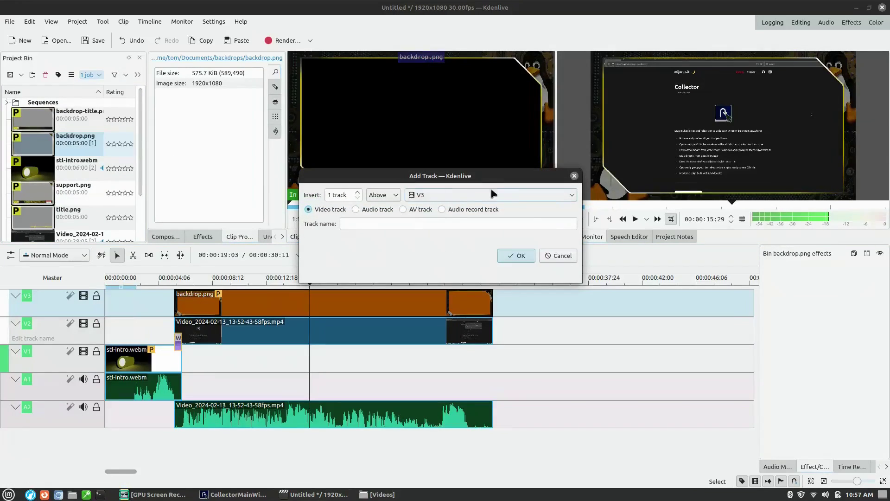
pyautogui.click(513, 257)
# - Shorten backdrop.png on V3 to end at about 15 seconds and place backdrop-title.png directly after it
pyautogui.moveTo(493, 329); pyautogui.dragTo(303, 329)
pyautogui.moveTo(32, 118); pyautogui.dragTo(331, 330)
# - Place title.png on V4 at 00:00:15:15, aligned above backdrop-title.png, and preview the composite at 00:00:18:27
pyautogui.scroll(-1, 70, 162)
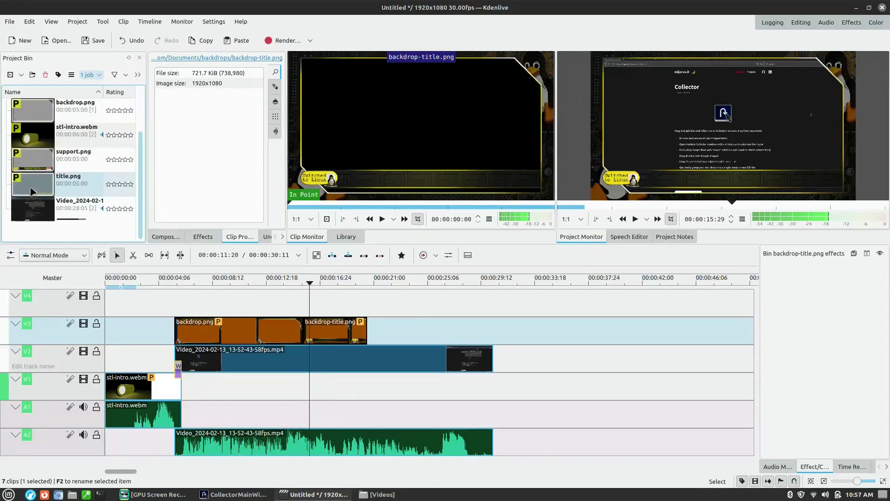
pyautogui.moveTo(32, 183); pyautogui.dragTo(324, 303)
pyautogui.moveTo(264, 324); pyautogui.dragTo(307, 308)
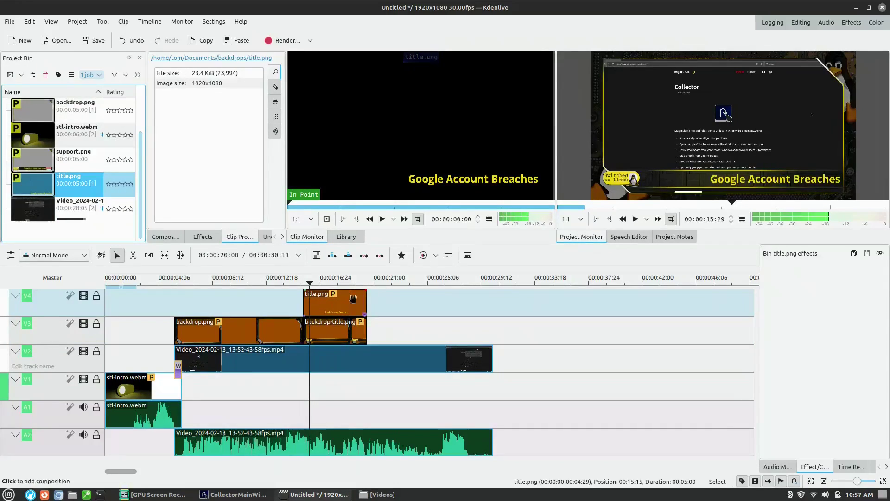
pyautogui.click(223, 290)
pyautogui.moveTo(223, 290); pyautogui.dragTo(348, 268)
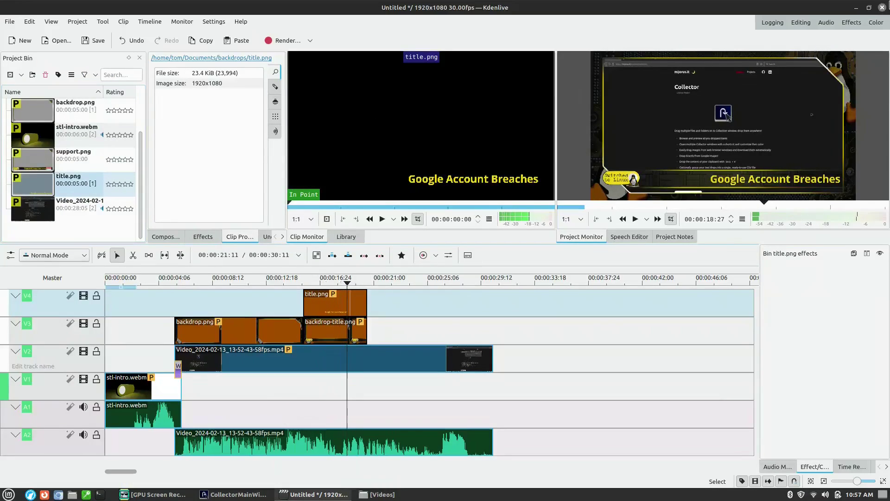
# - Close Kdenlive without saving the project
pyautogui.click(882, 7)
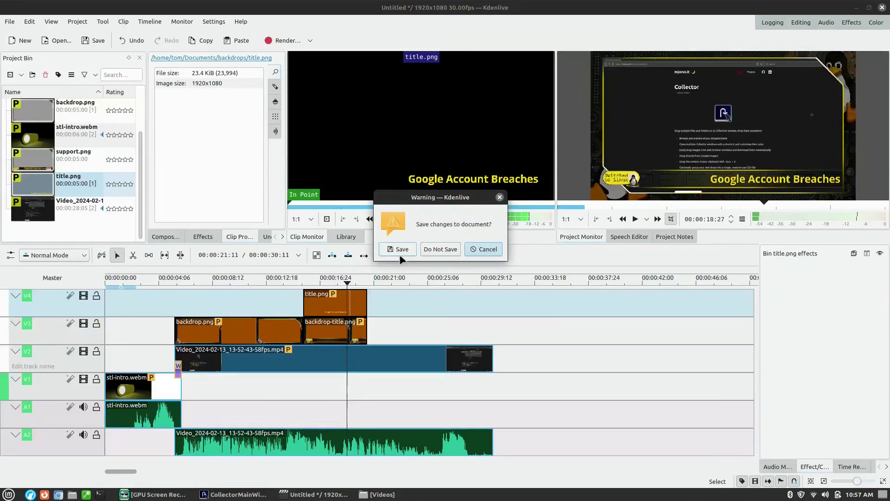
pyautogui.click(431, 252)
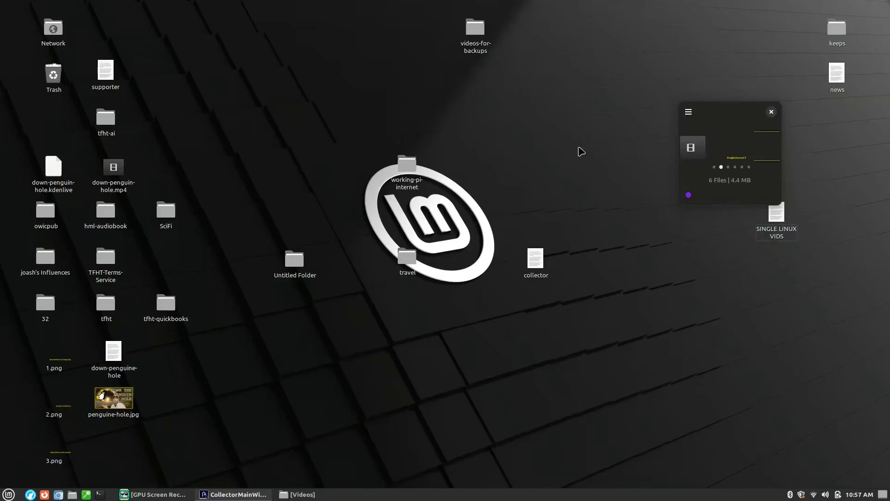
# - Review Collector's preferences, including the flatpak run shortcut command and the number-of-windows options, and close them without changes
pyautogui.click(728, 166)
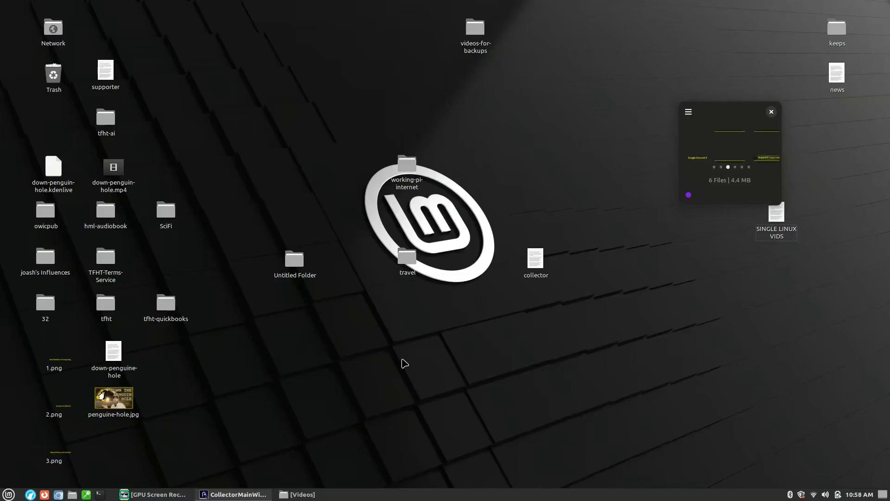
pyautogui.click(687, 113)
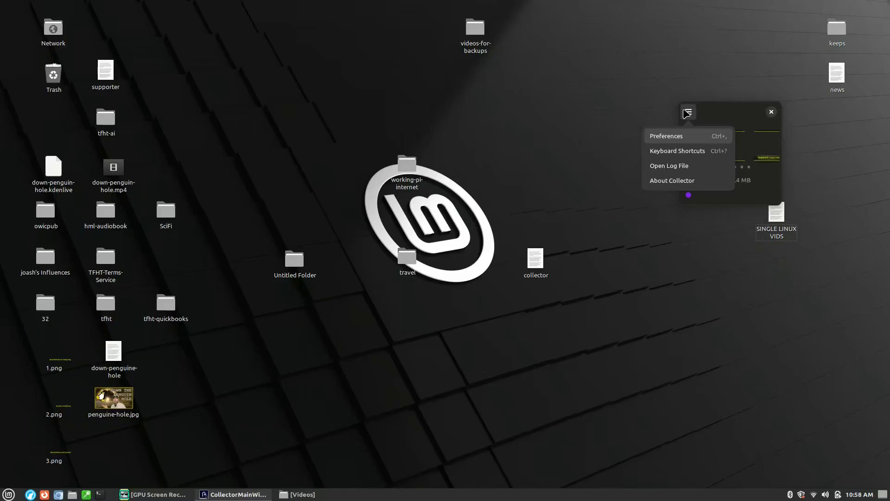
pyautogui.click(684, 136)
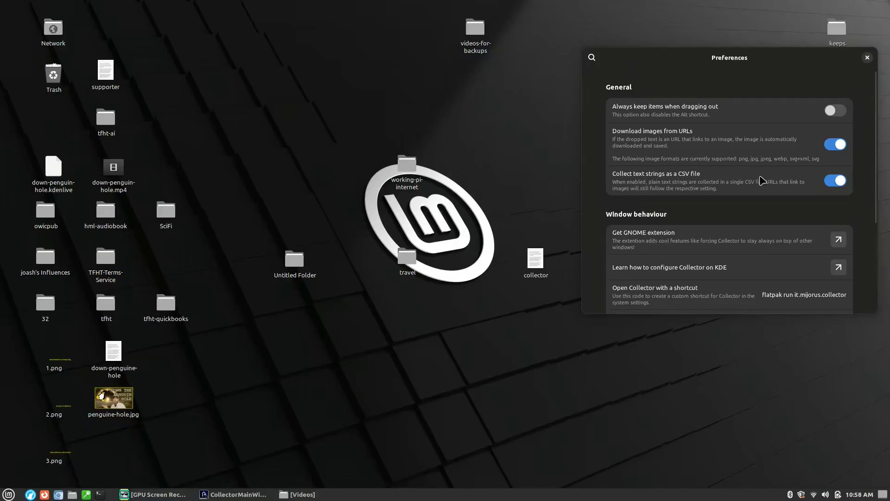
pyautogui.scroll(-3, 813, 215)
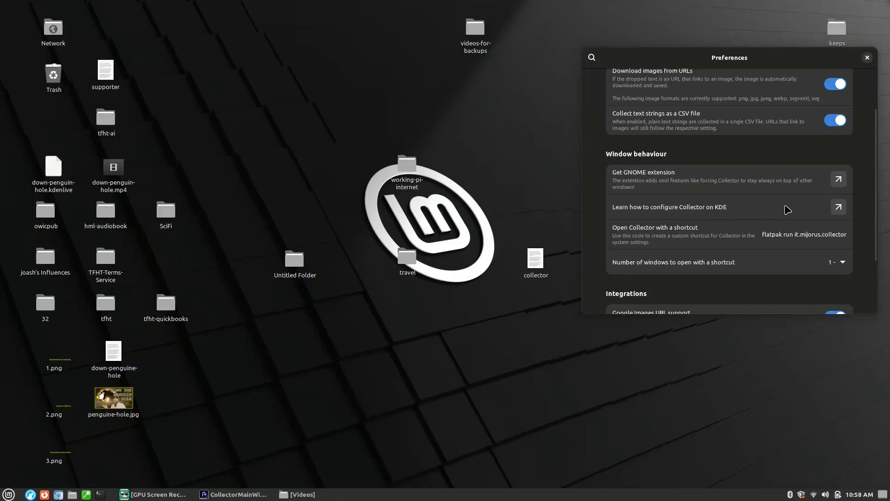
pyautogui.scroll(-1, 788, 211)
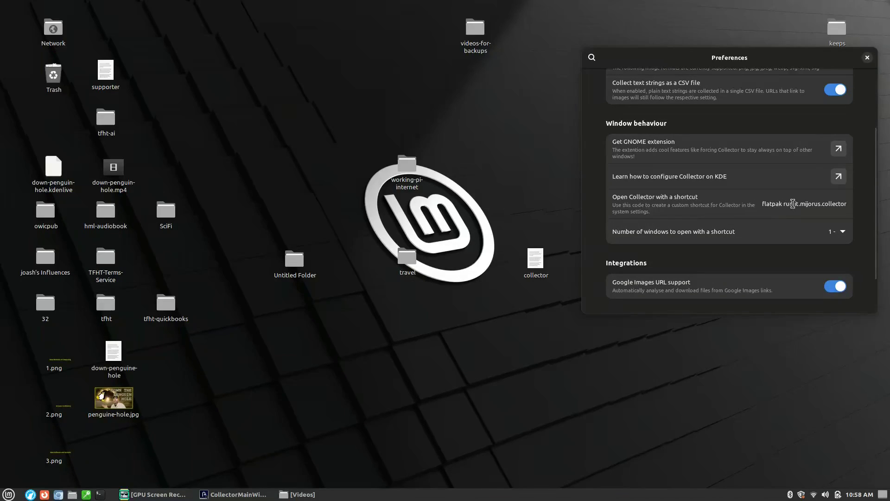
pyautogui.moveTo(763, 204); pyautogui.dragTo(854, 213)
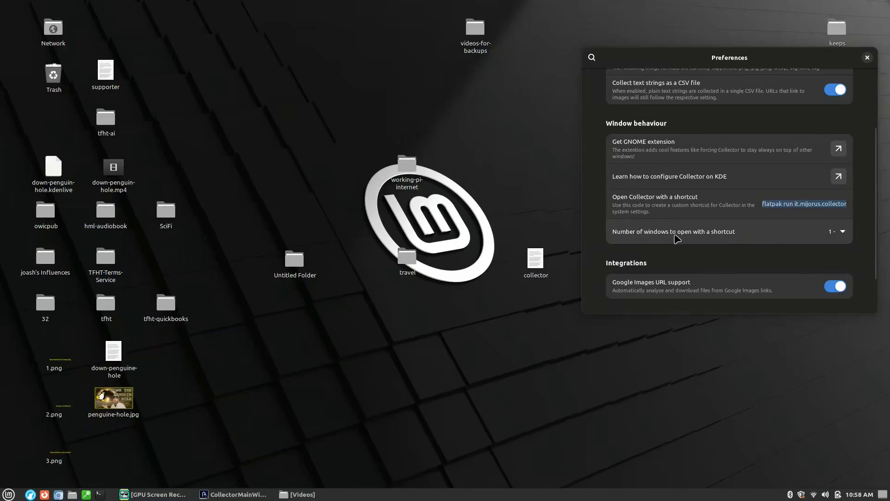
pyautogui.click(837, 234)
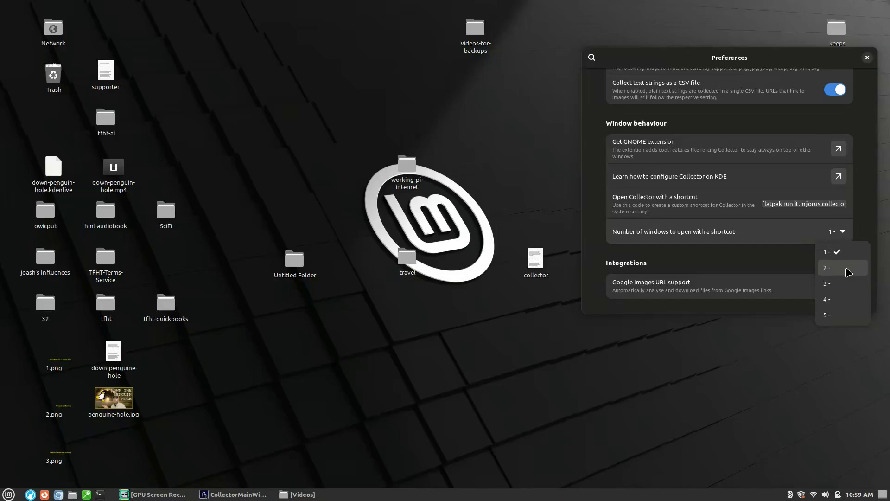
pyautogui.click(767, 236)
pyautogui.scroll(-2, 761, 274)
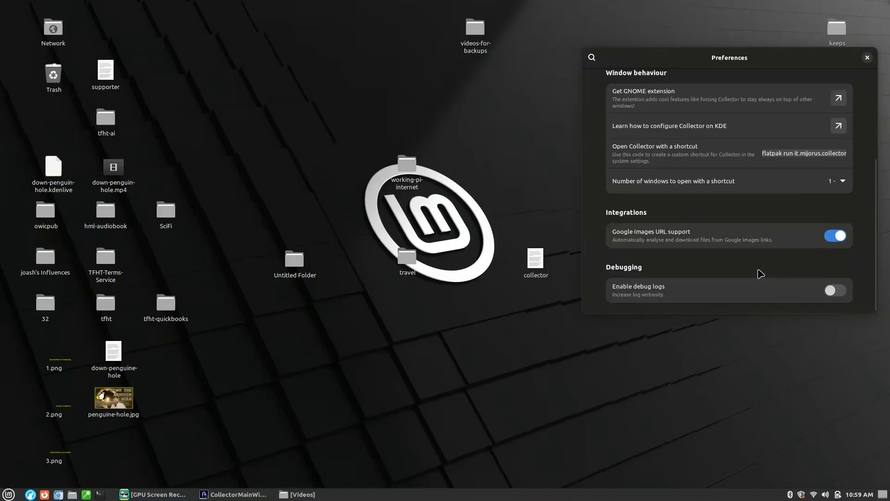
pyautogui.click(867, 58)
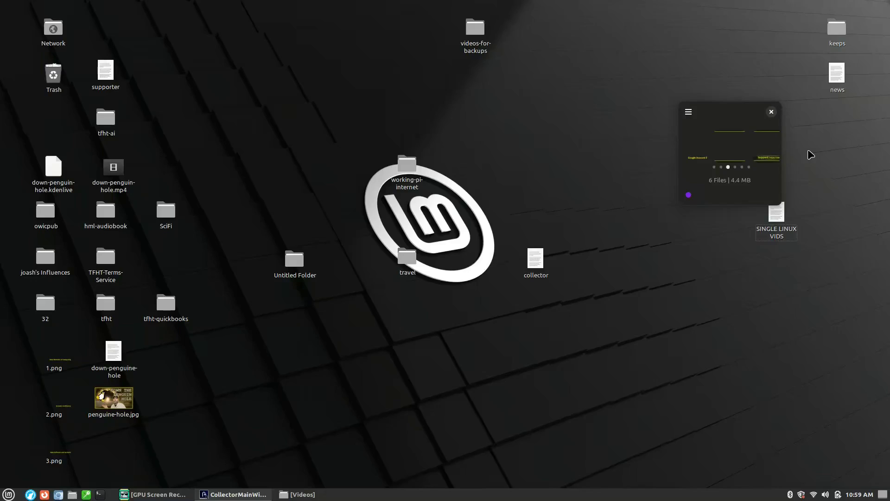
# - Launch Flatseal and show Collector's permissions in a maximized window
pyautogui.press('super')
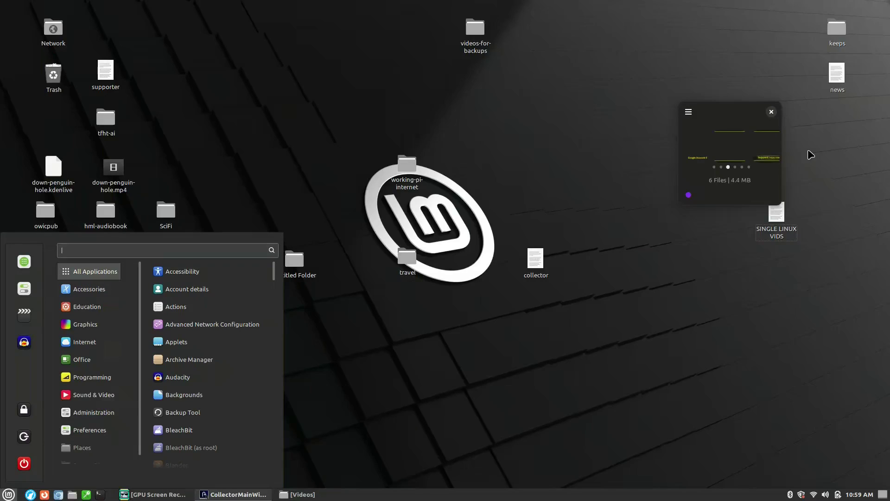
pyautogui.write('flat')
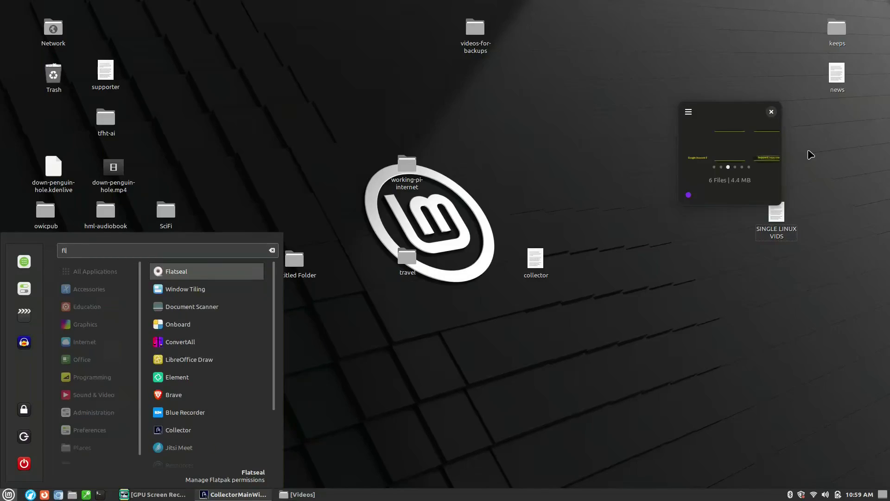
pyautogui.press('Return')
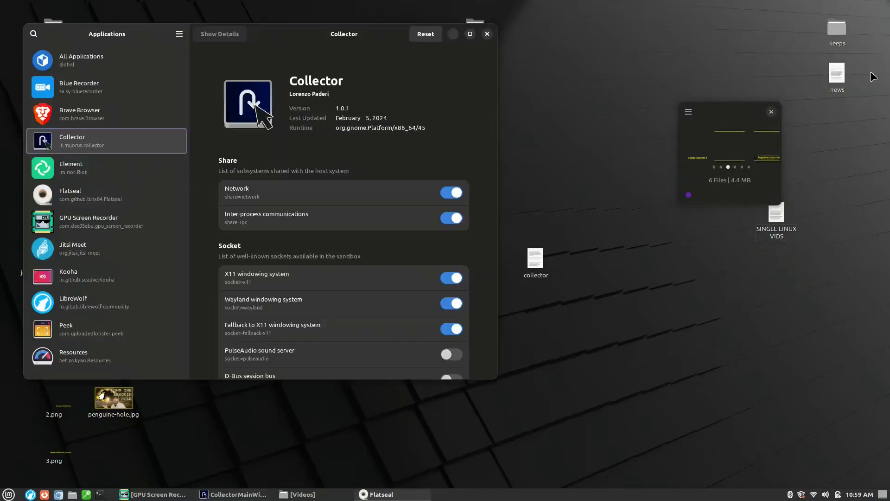
pyautogui.click(470, 33)
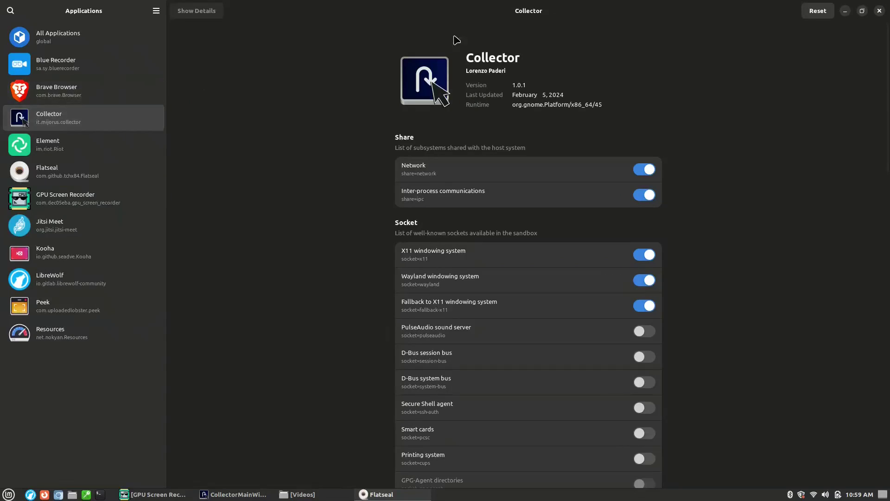
# - Reset Collector's Flatpak permissions, undo that reset, and reset them again
pyautogui.click(817, 11)
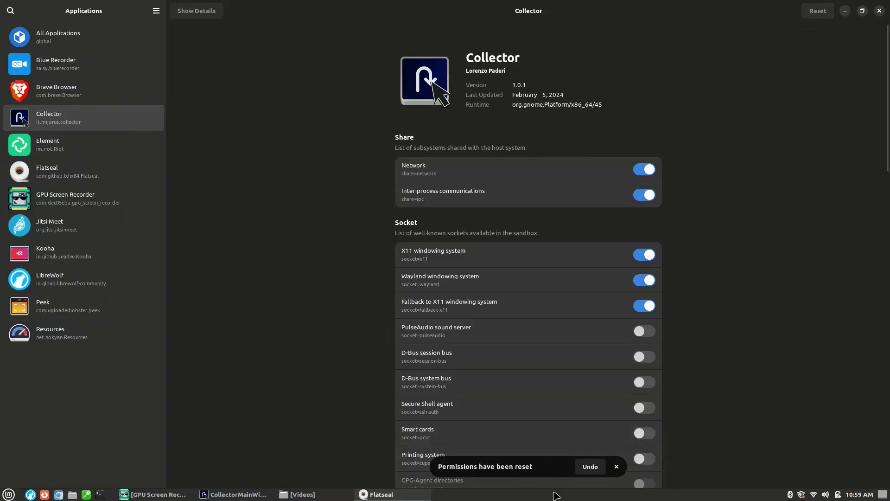
pyautogui.click(589, 468)
pyautogui.click(812, 12)
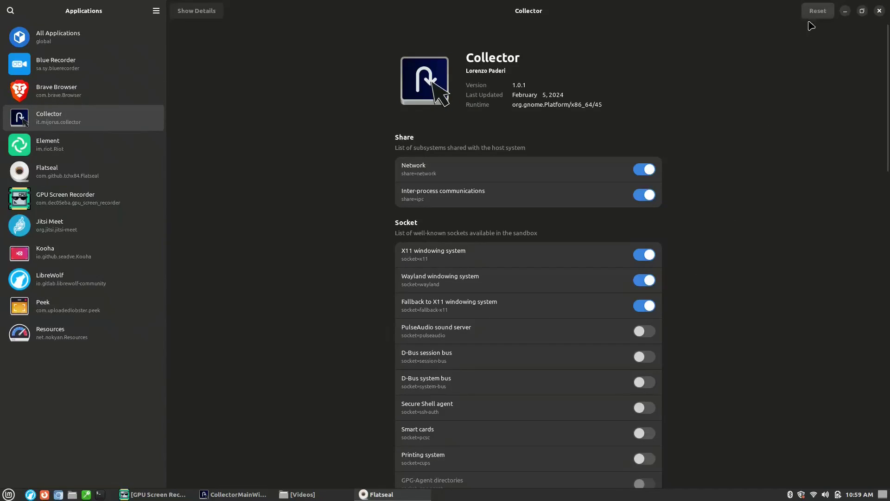
# - In Collector's Filesystem permissions, switch access to all system files on and back off, and enable access to all user files
pyautogui.click(616, 467)
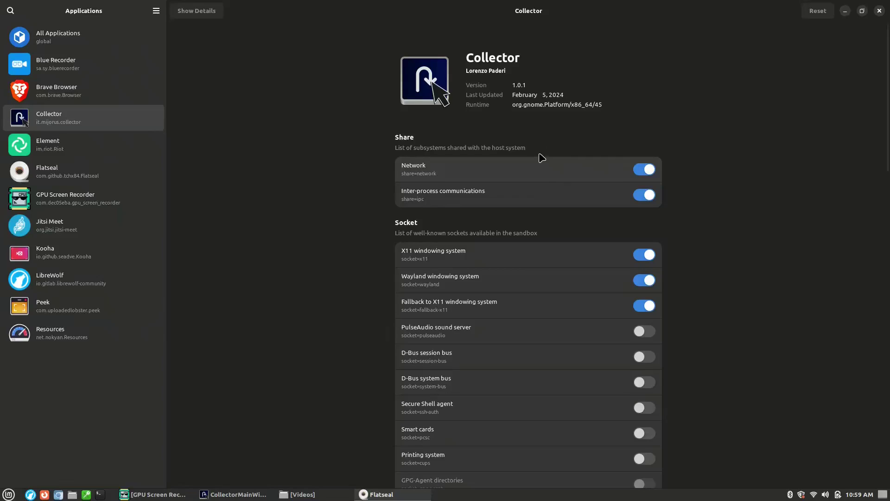
pyautogui.scroll(-3, 552, 197)
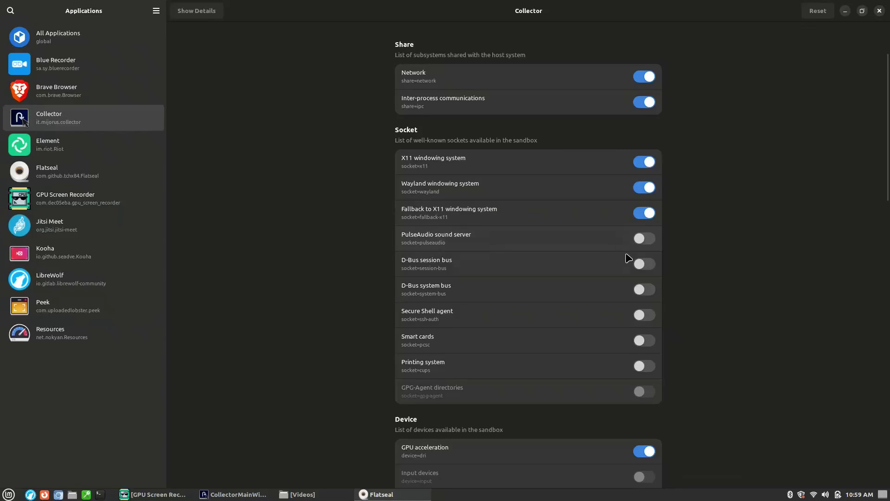
pyautogui.scroll(-3, 628, 257)
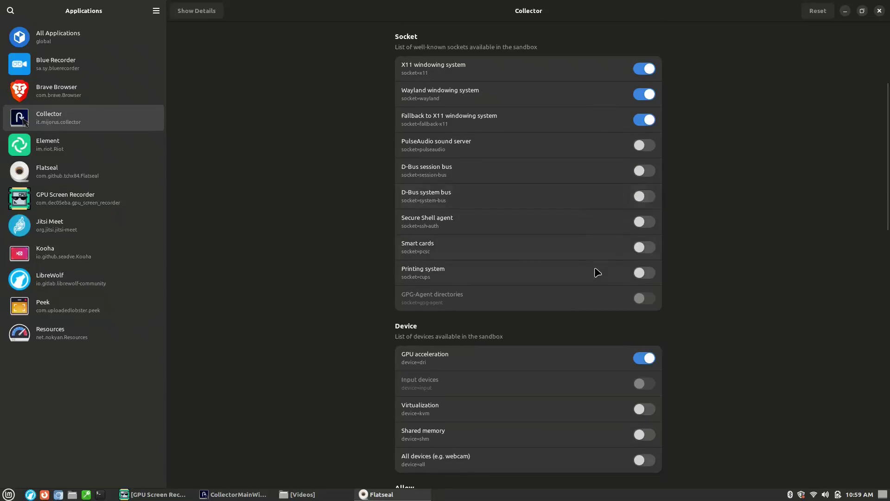
pyautogui.scroll(-5, 571, 274)
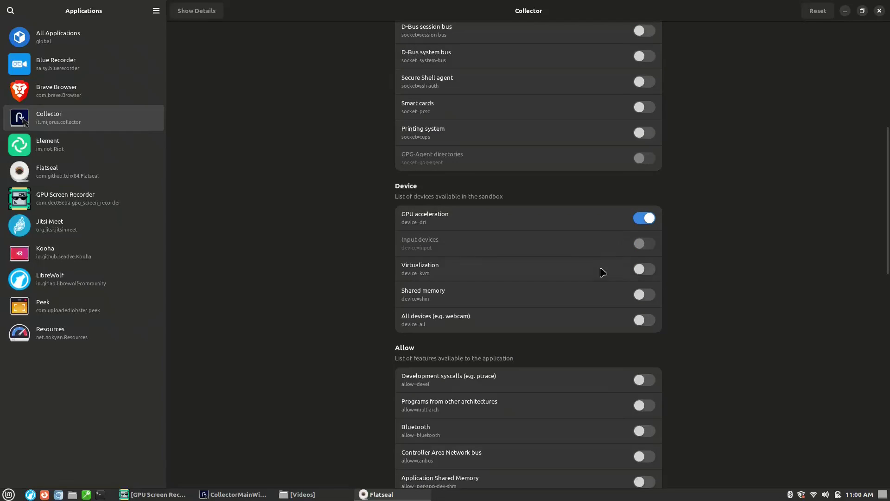
pyautogui.scroll(-7, 602, 272)
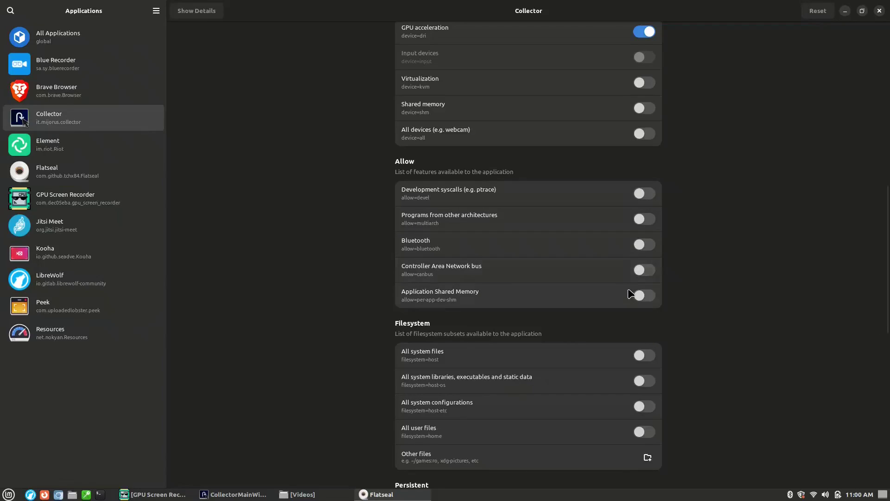
pyautogui.scroll(-5, 630, 293)
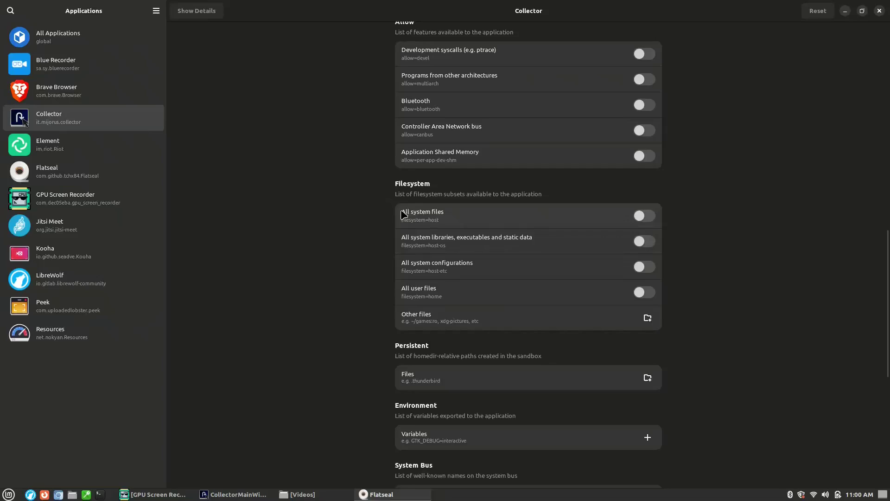
pyautogui.click(645, 215)
pyautogui.click(613, 224)
pyautogui.click(647, 293)
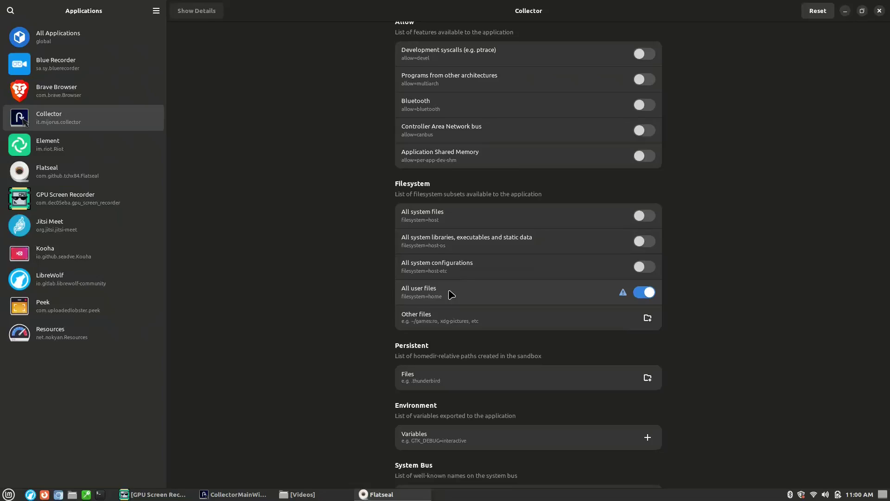
# - Review Collector's Persistent, Environment, System Bus, Session Bus and Portals permissions, and return to the start of the permission list
pyautogui.scroll(-4, 573, 348)
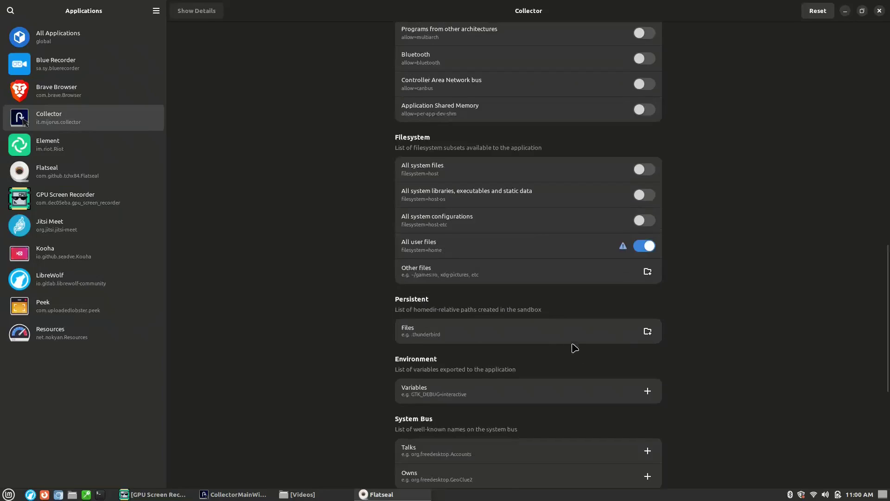
pyautogui.scroll(-4, 589, 384)
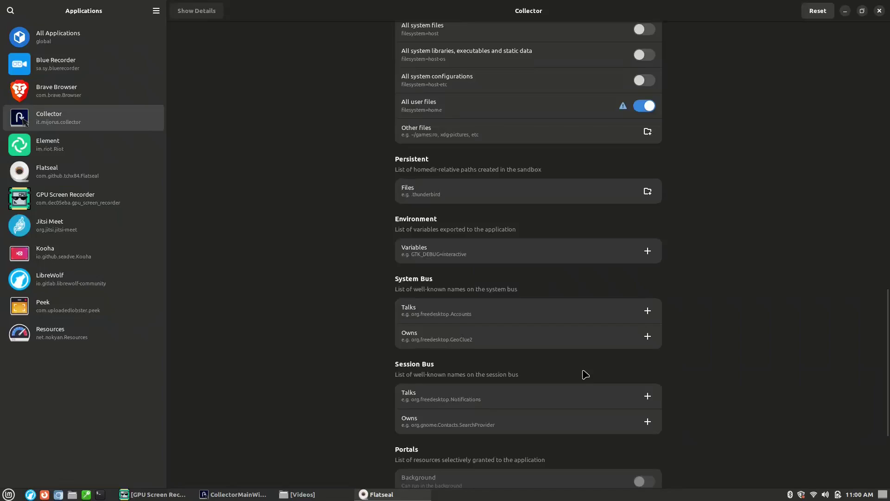
pyautogui.scroll(-6, 586, 390)
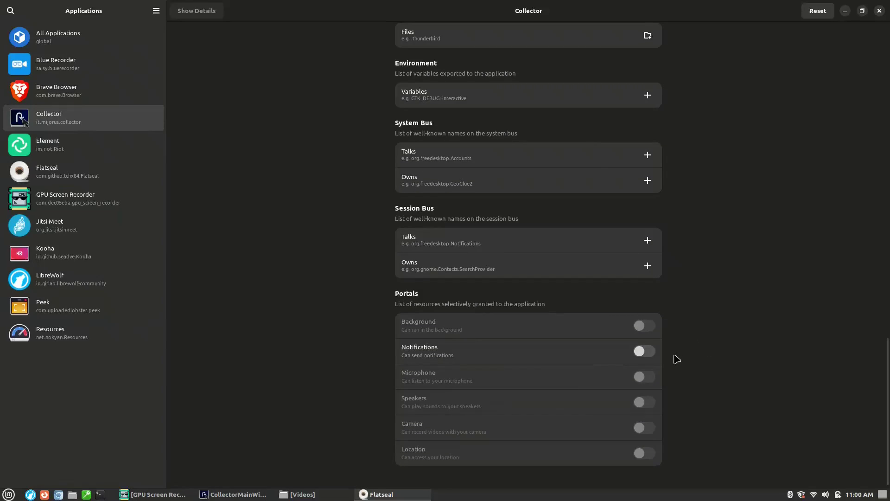
pyautogui.scroll(14, 654, 361)
pyautogui.scroll(15, 662, 367)
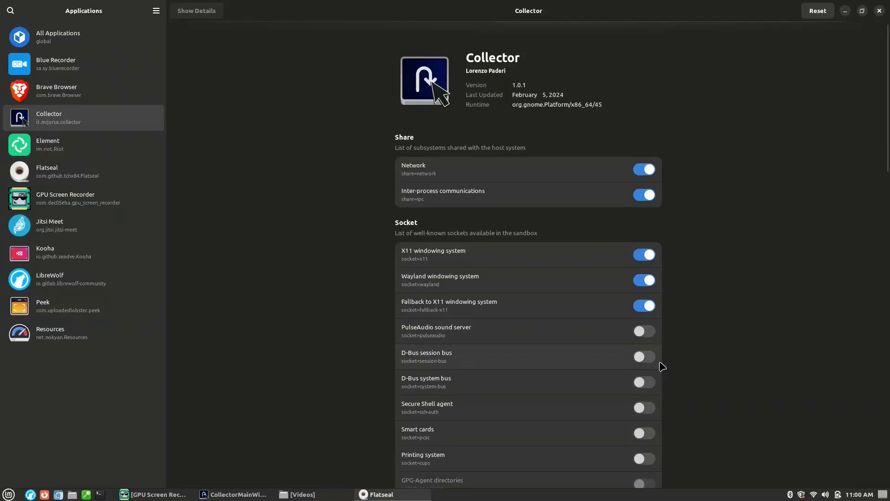